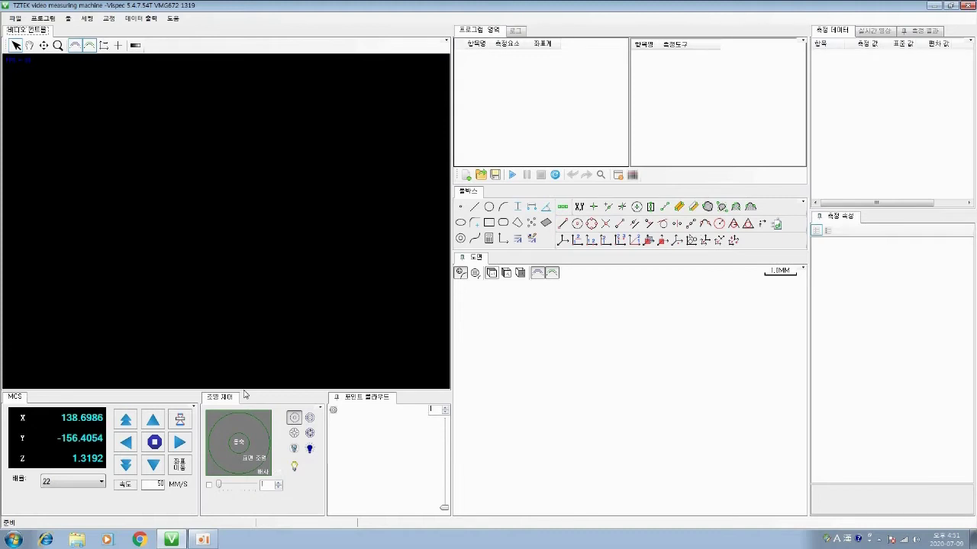
Step: Turn on the back light beneath the sample at an intensity of 129
left_click(215, 420)
right_click(217, 418)
left_click(217, 413)
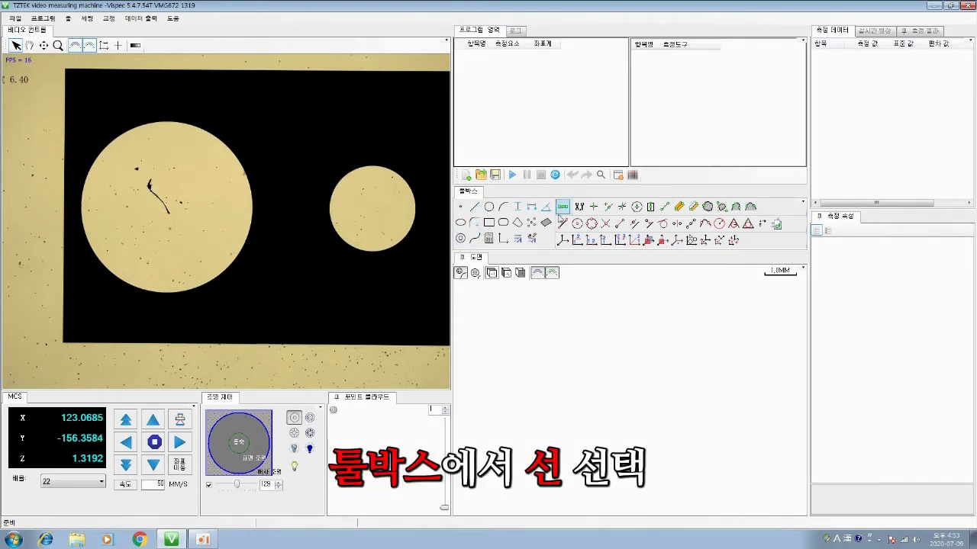
Step: Measure the plate's lower edge and left edge as two lines with the full extraction tool
left_click(474, 208)
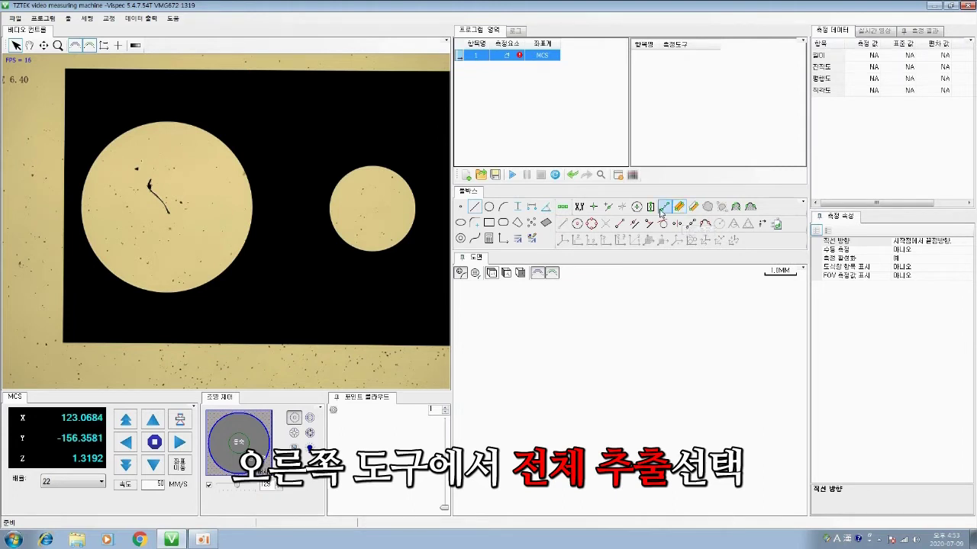
left_click(678, 206)
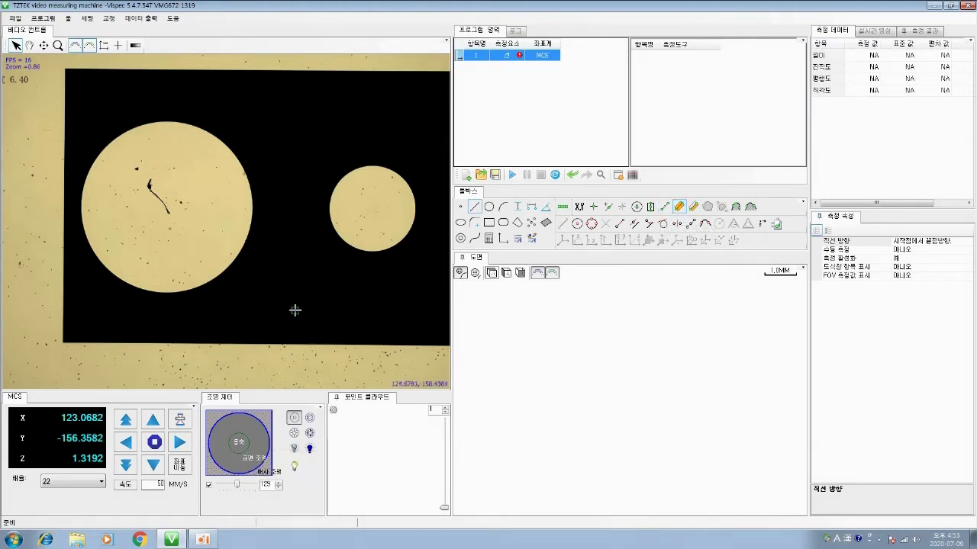
left_click(116, 342)
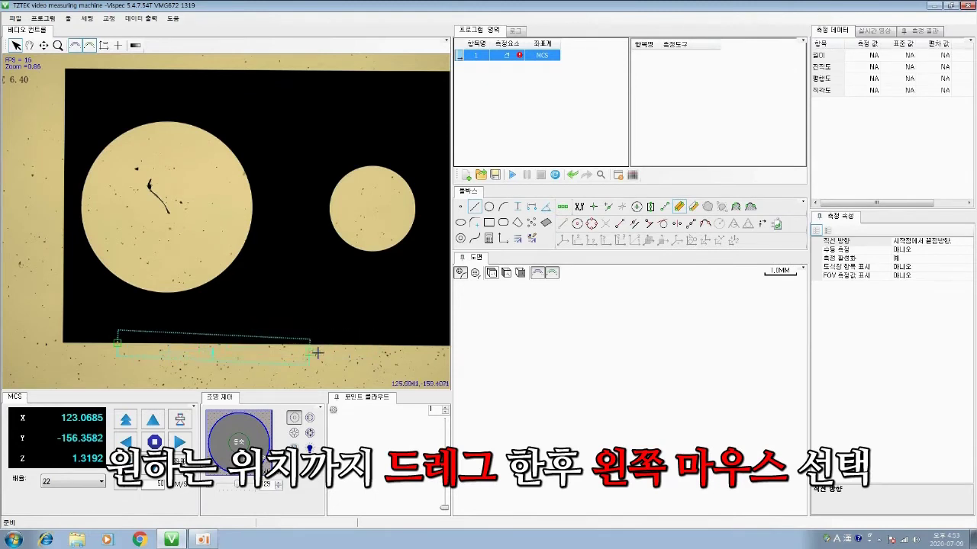
left_click(372, 345)
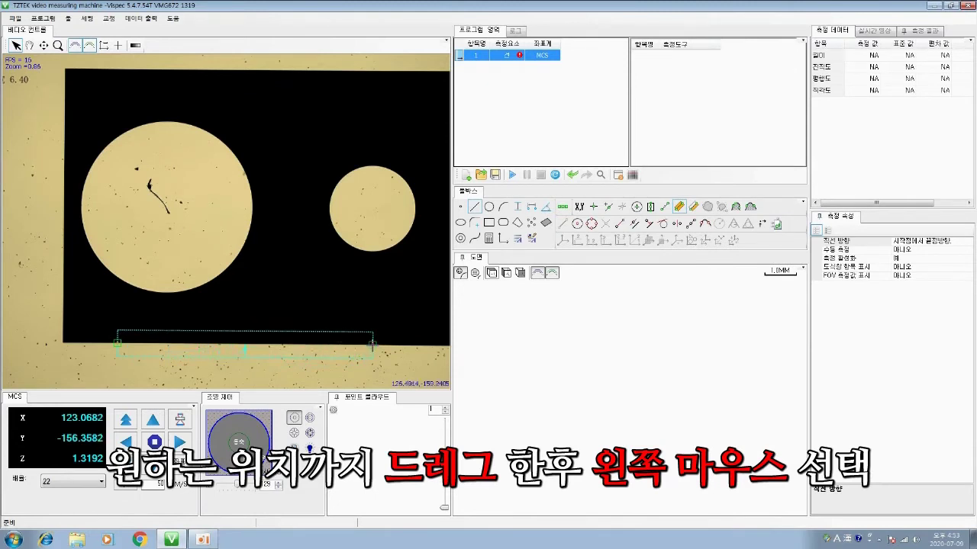
left_click(372, 347)
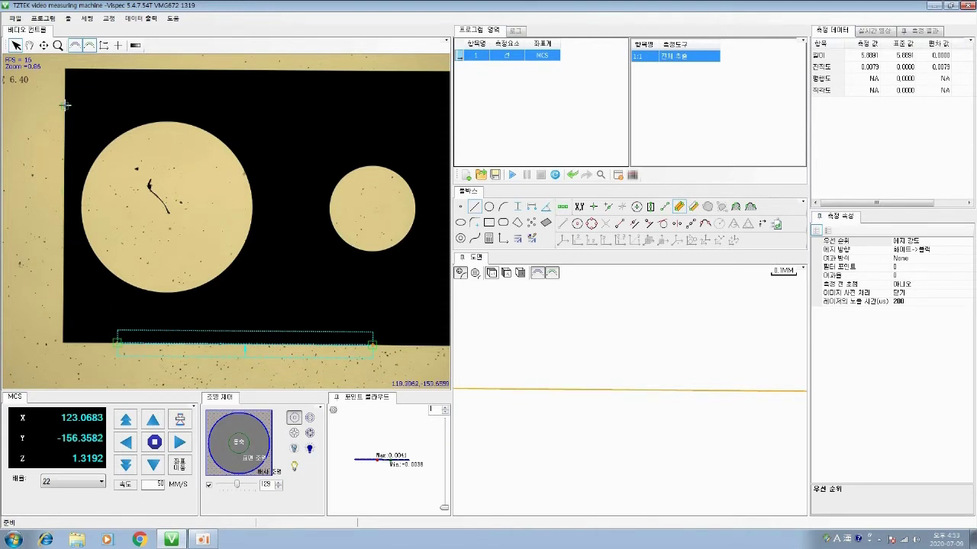
left_click_drag(65, 106, 65, 318)
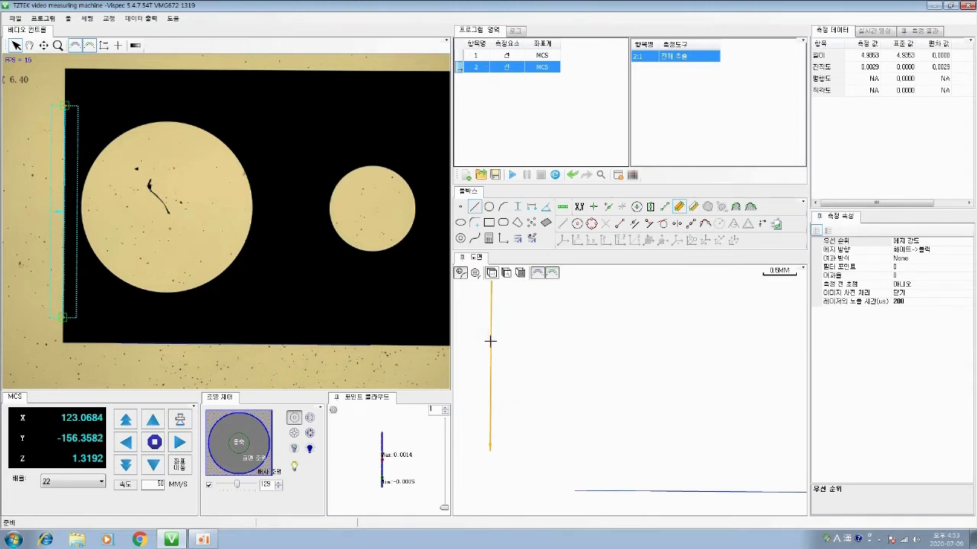
Step: Create a two-line coordinate system from the lower edge line as the X reference and the left edge line
left_click(503, 241)
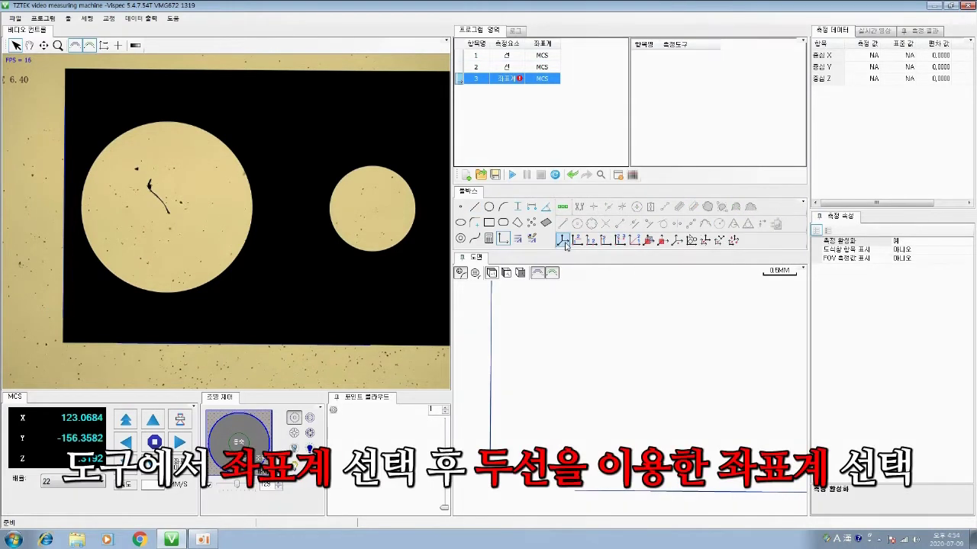
left_click(634, 244)
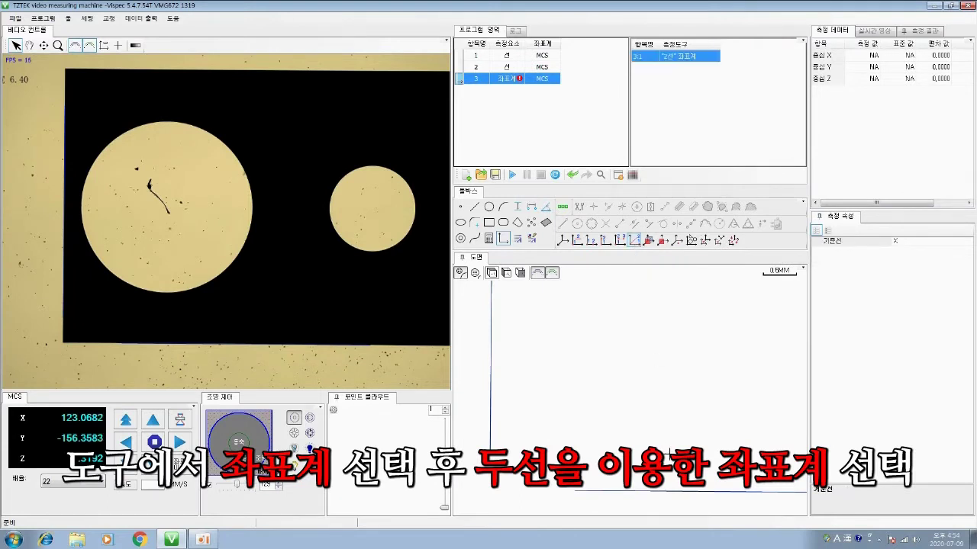
left_click(671, 490)
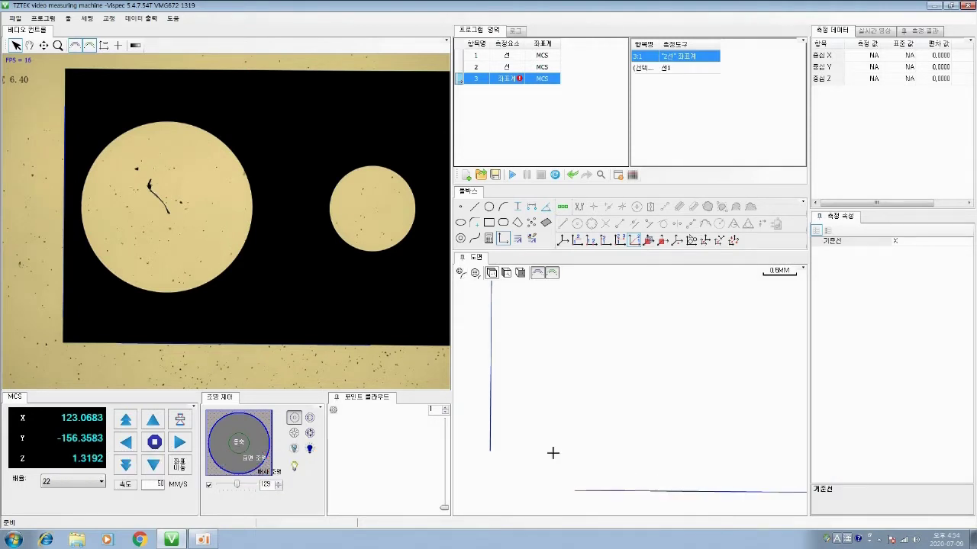
left_click(488, 419)
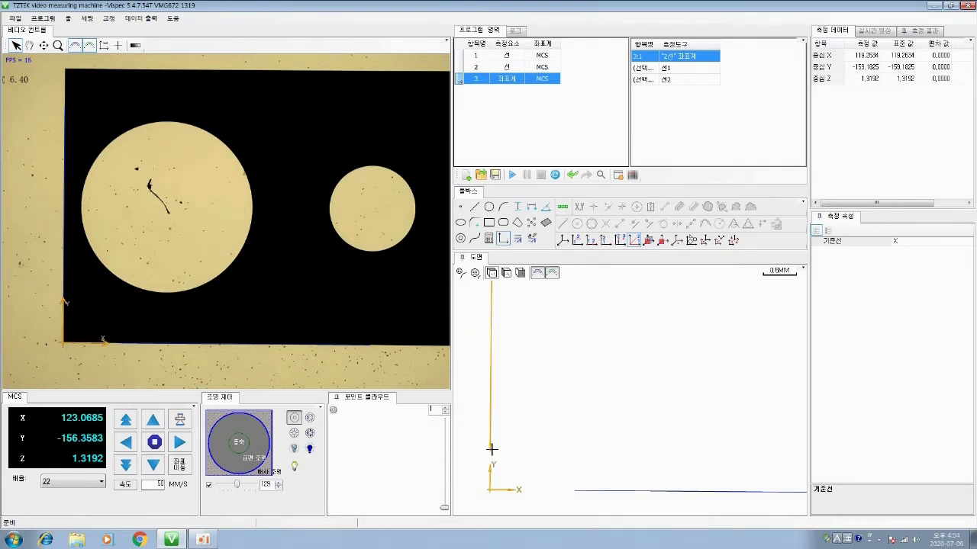
Step: In the new coordinate system, measure the left edge as a line and the largest circle through three edge points using full extraction
left_click(474, 214)
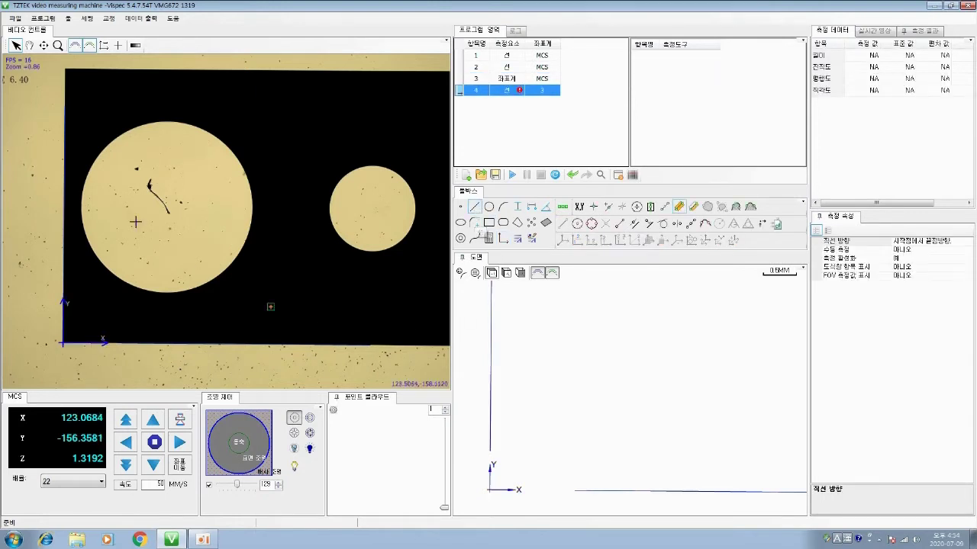
left_click_drag(67, 97, 68, 309)
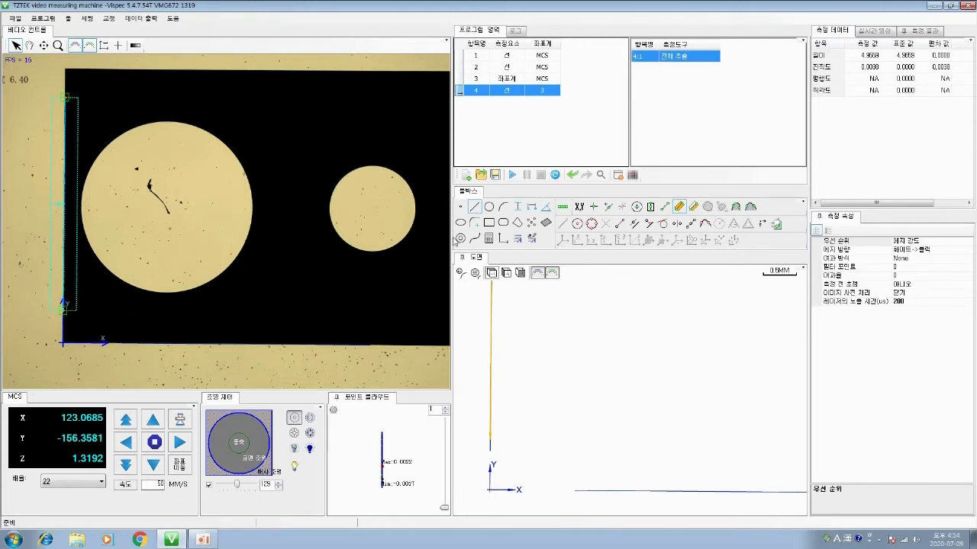
left_click(489, 207)
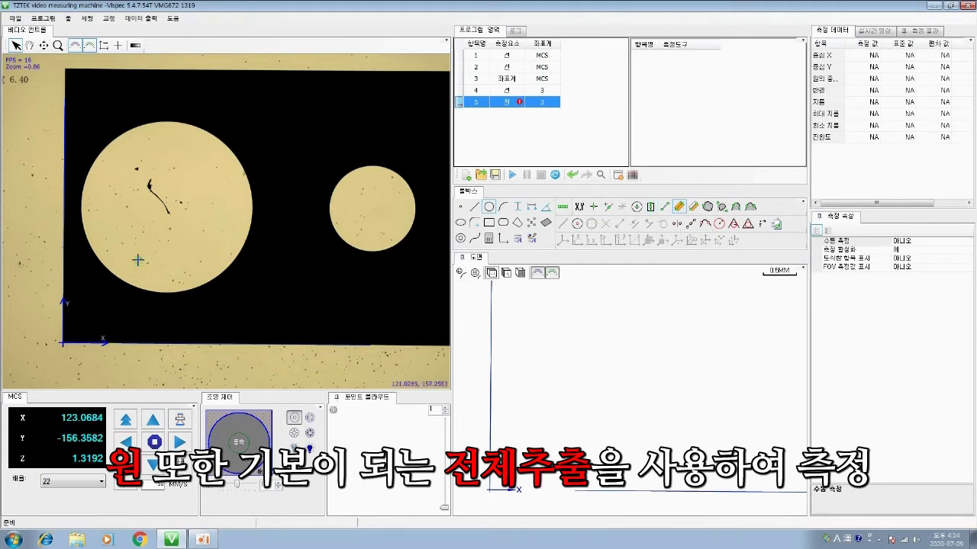
left_click(173, 122)
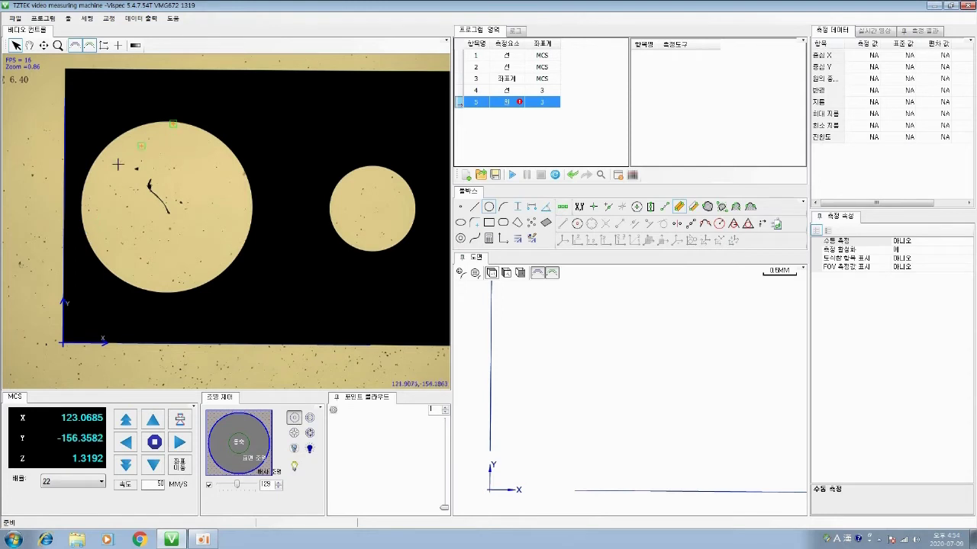
left_click(104, 268)
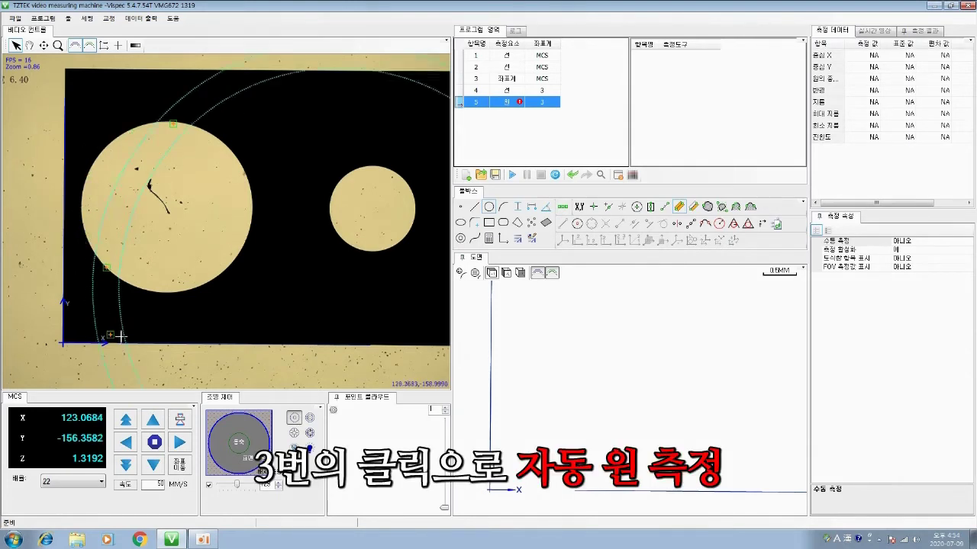
left_click(254, 206)
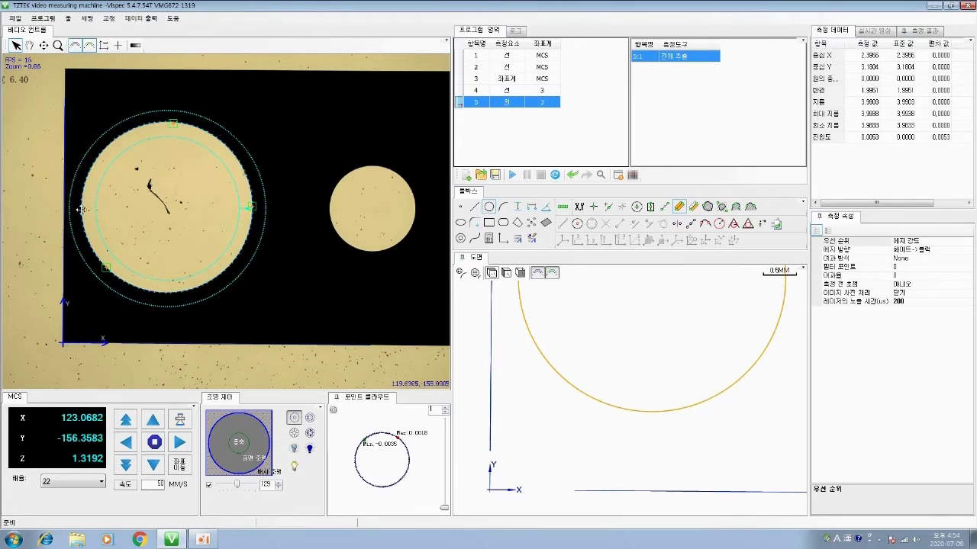
Step: Measure the second-largest circle with full extraction through three points on its edge
left_click(460, 274)
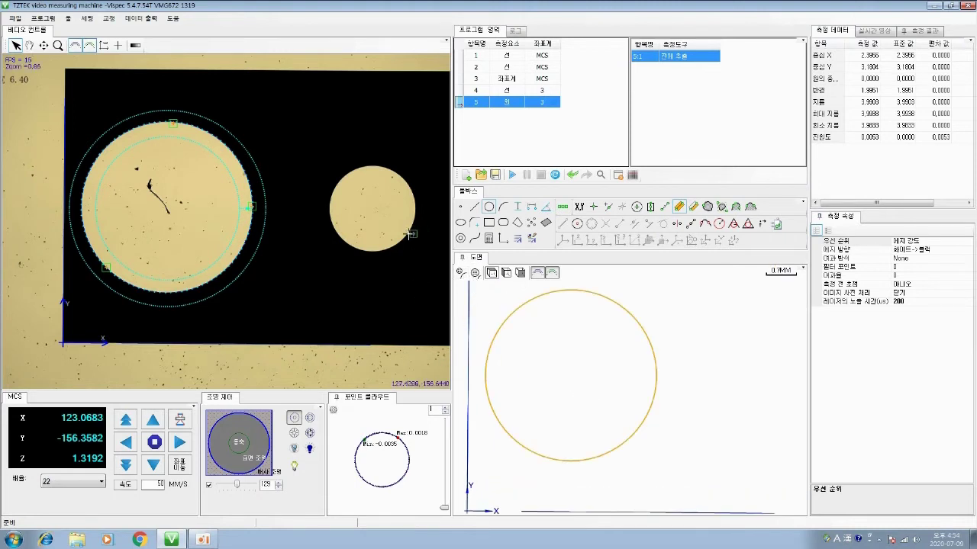
left_click(379, 163)
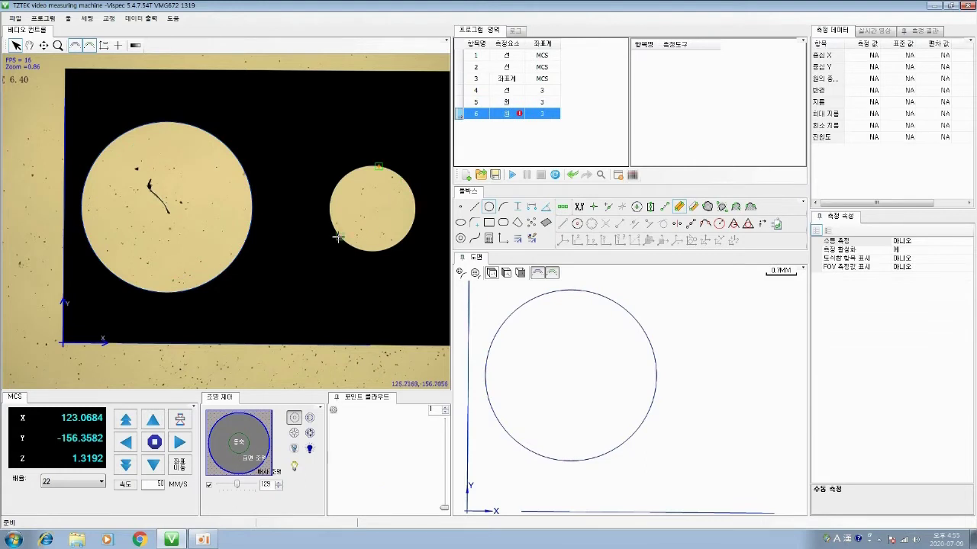
left_click(394, 244)
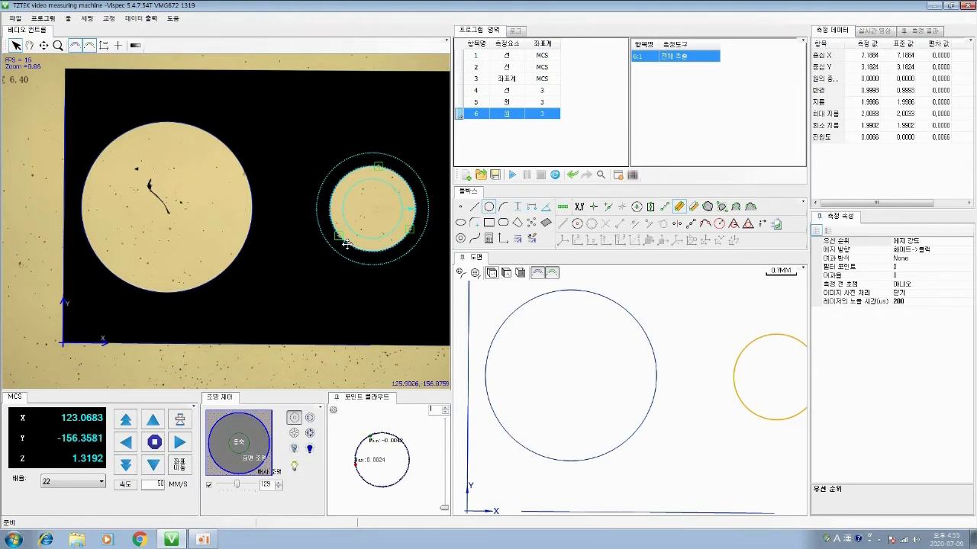
Step: Measure the third circle from three manual points placed on its edge
left_click_drag(388, 283, 258, 281)
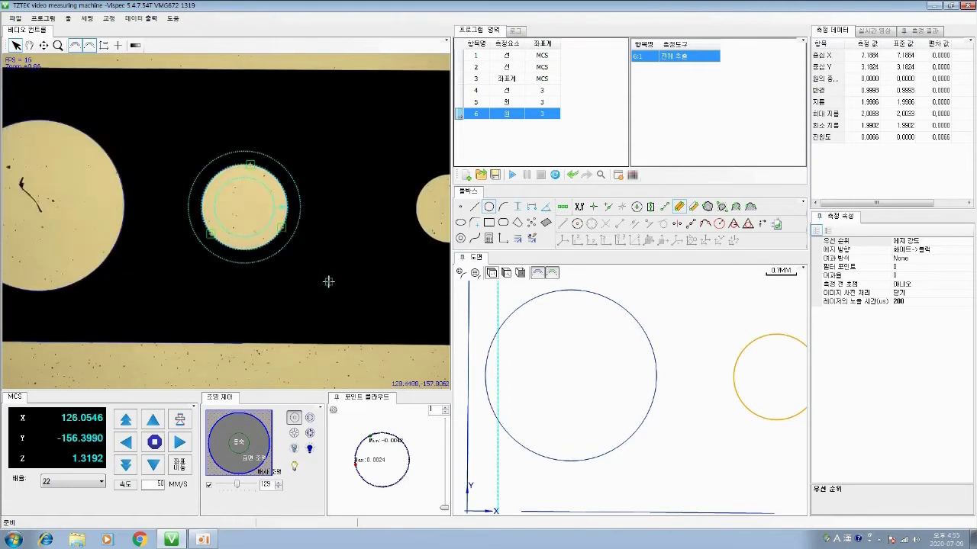
left_click_drag(328, 281, 196, 279)
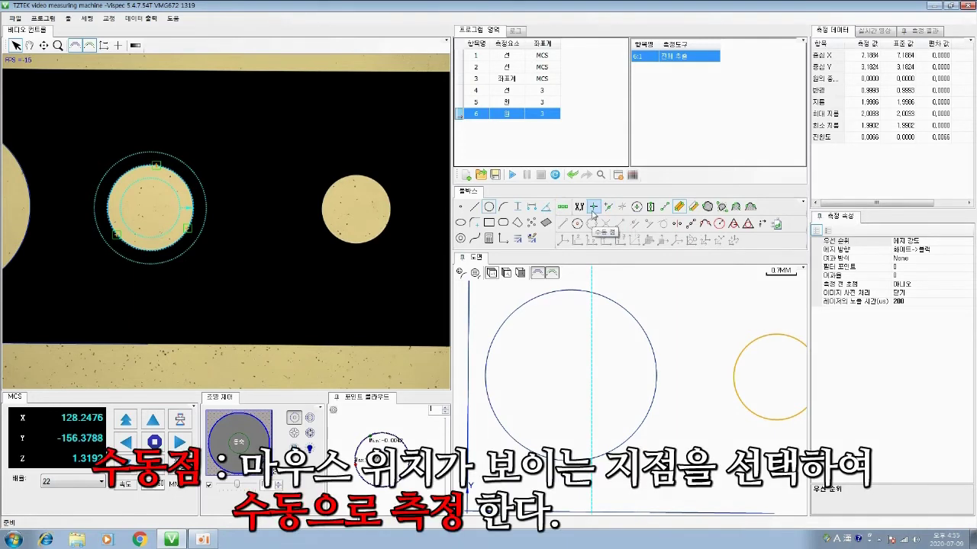
left_click(593, 207)
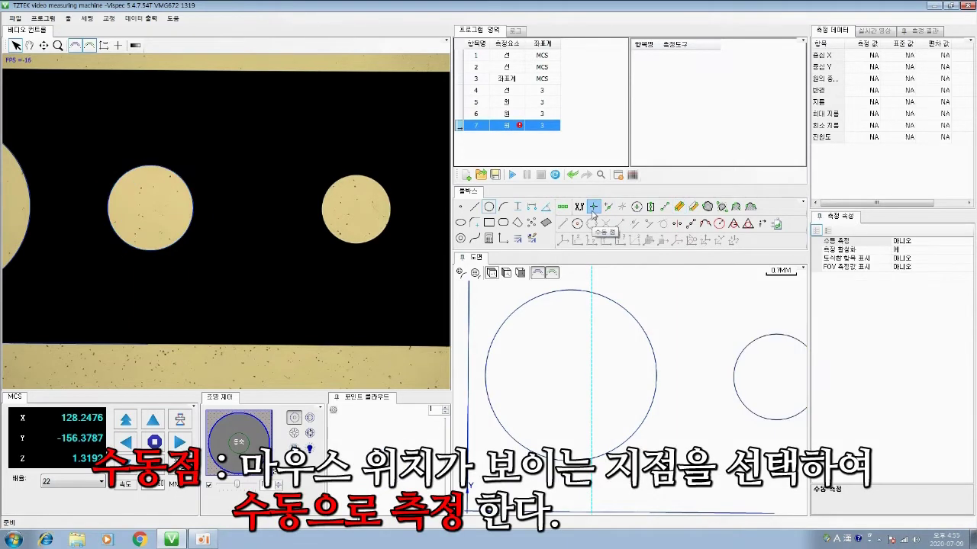
left_click(353, 175)
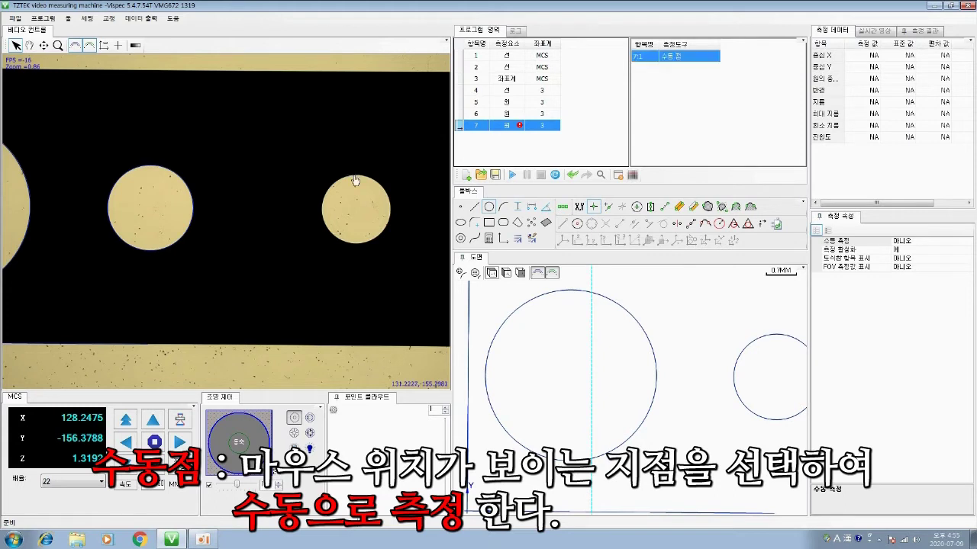
left_click(323, 223)
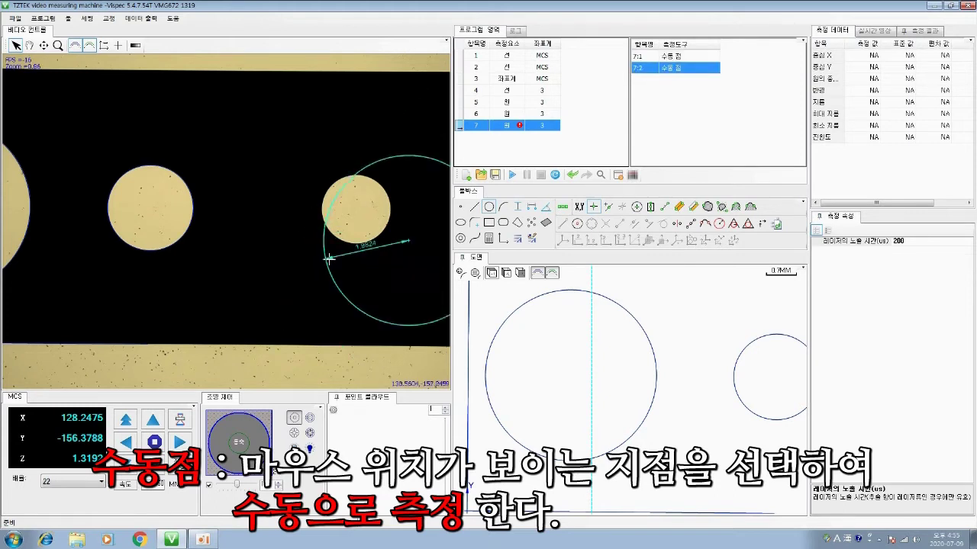
left_click(374, 236)
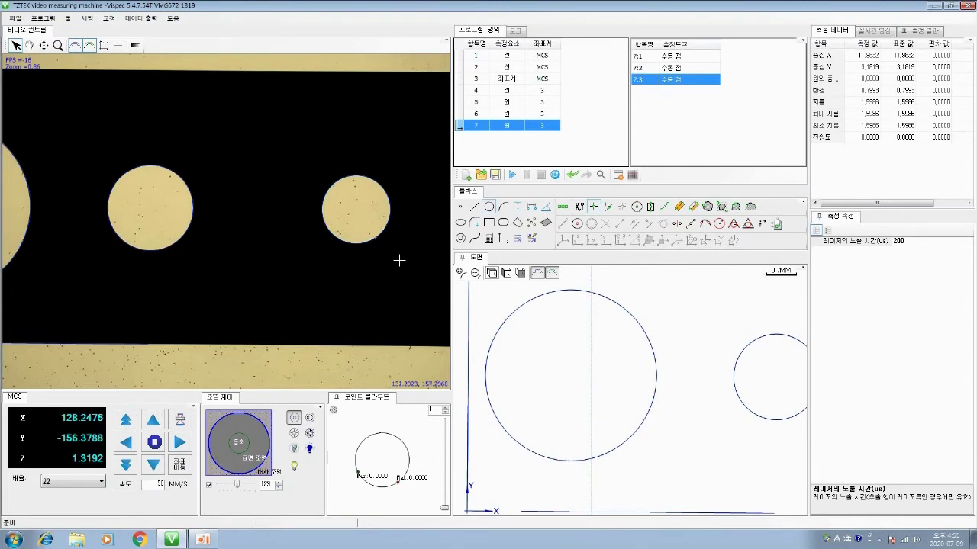
Step: Measure the fourth circle from three automatically detected edge points around its outline
left_click(608, 206)
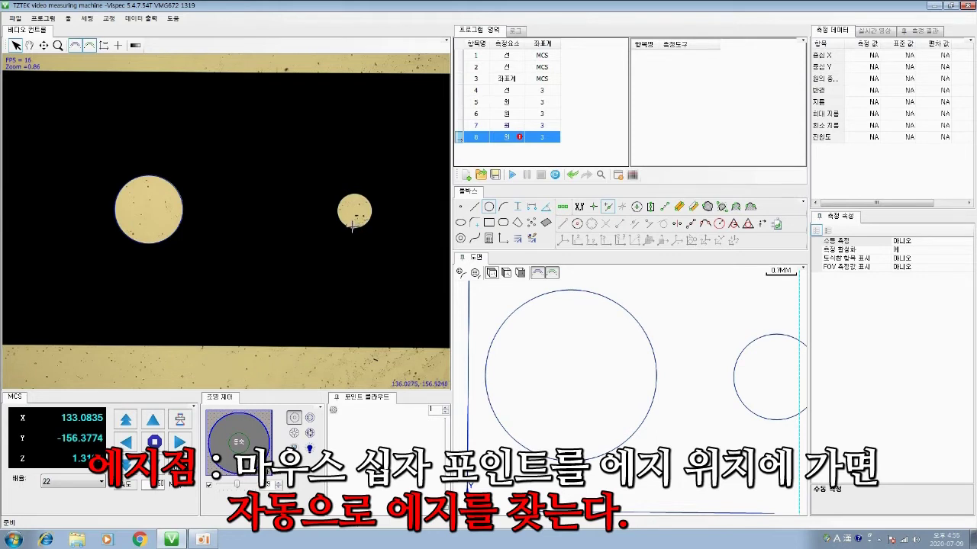
left_click(353, 226)
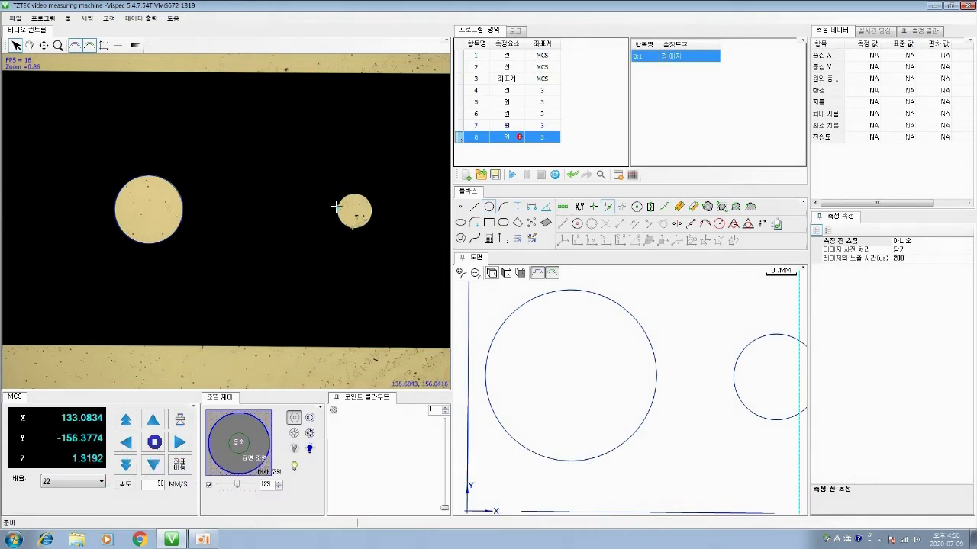
left_click(336, 206)
left_click(367, 203)
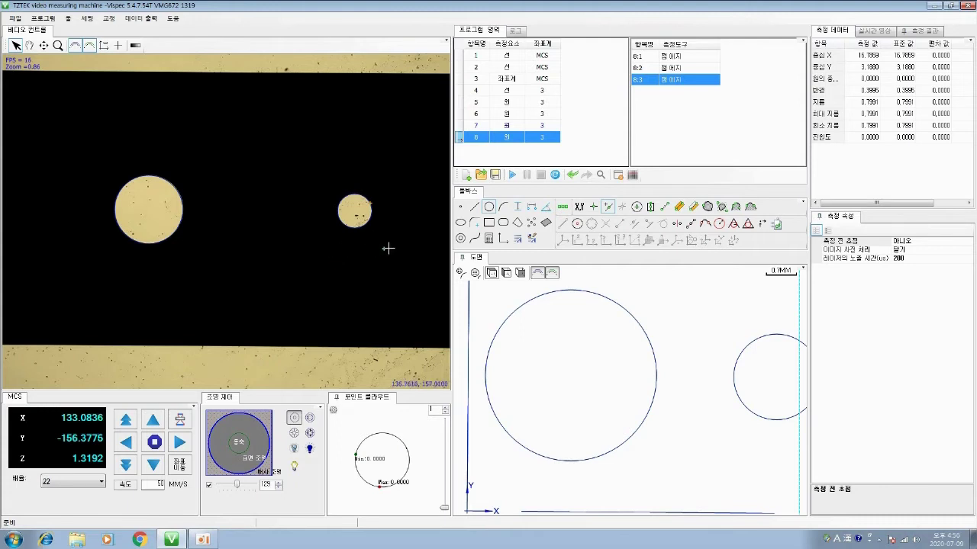
Step: Bring the fifth, smallest circle to the middle of the camera view at magnification 66 and finish the previous circle measurement
left_click_drag(388, 247, 236, 234)
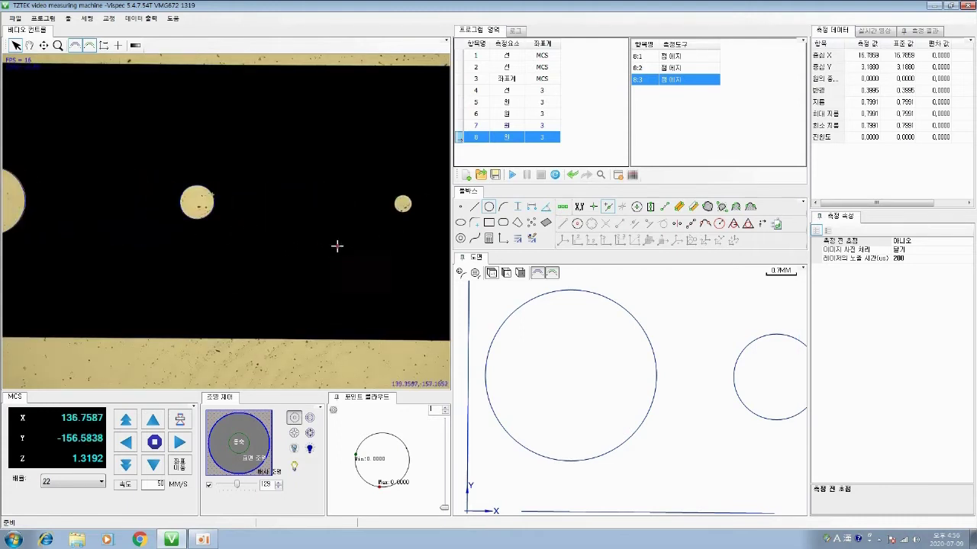
left_click_drag(399, 244, 331, 239)
left_click(87, 481)
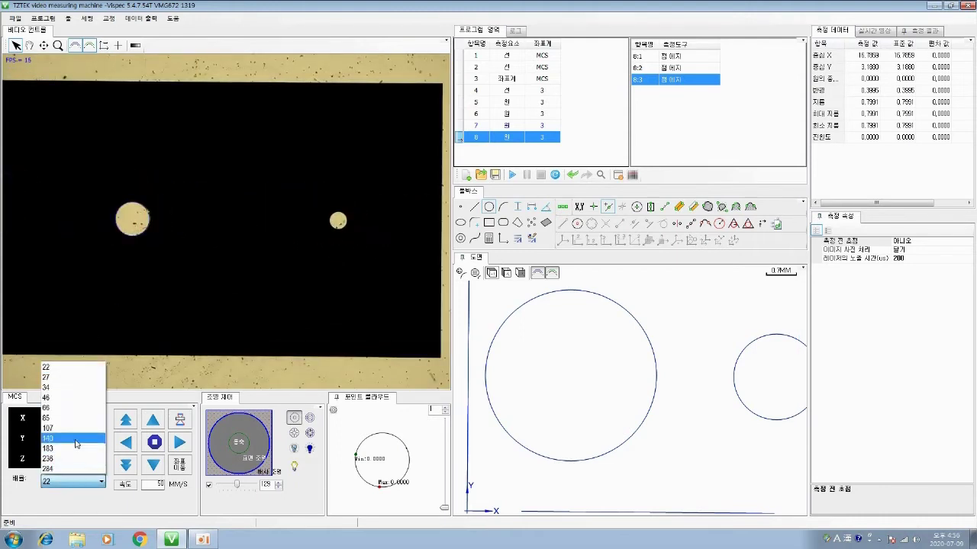
left_click(69, 412)
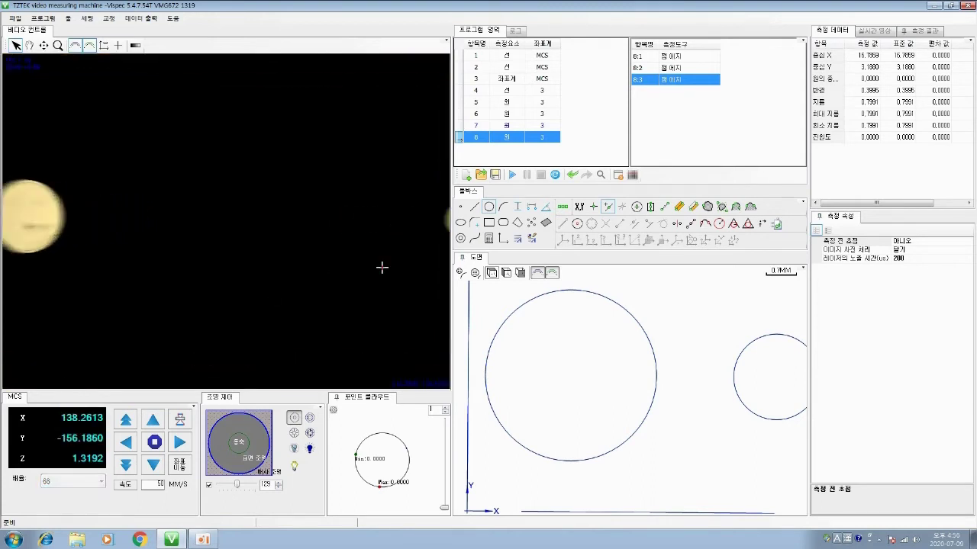
left_click_drag(340, 224, 166, 246)
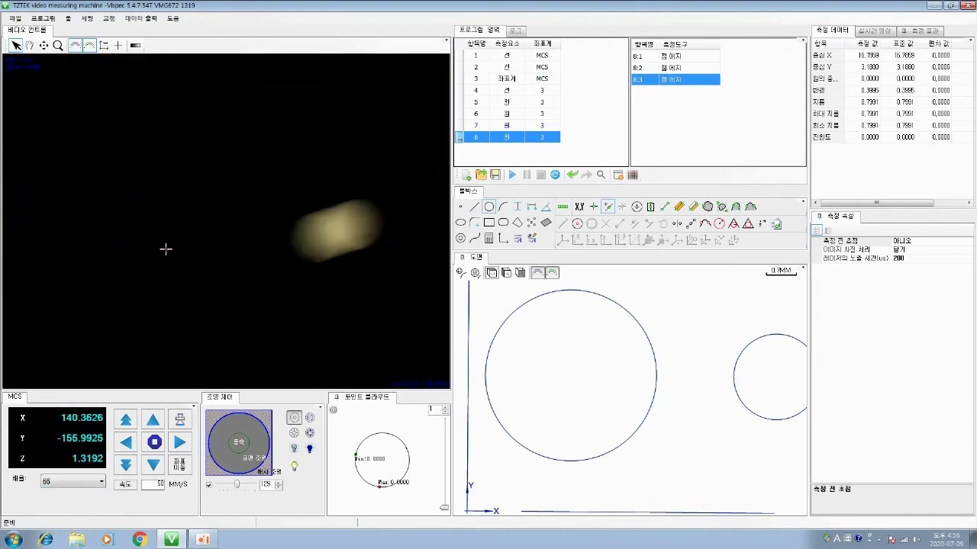
left_click(506, 151)
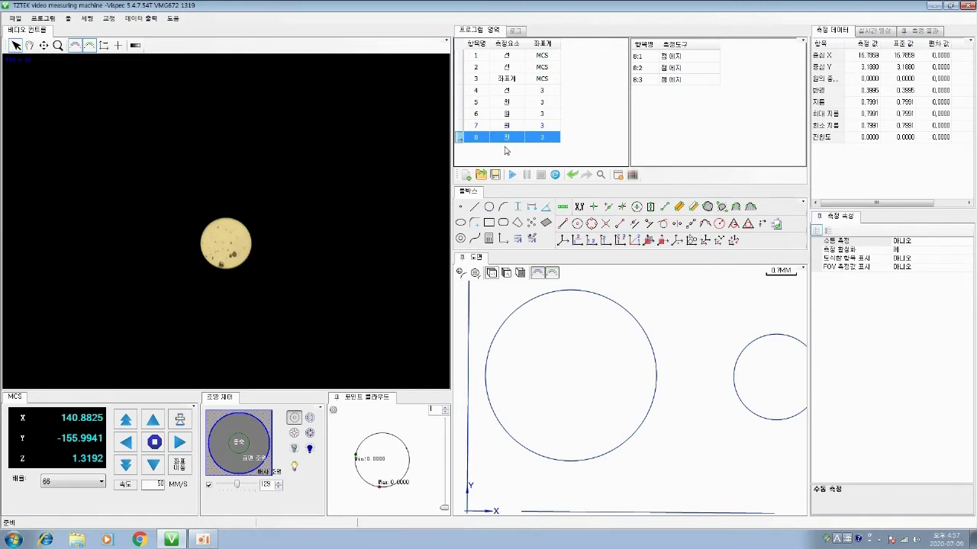
Step: Measure the smallest circle with multi-point input, using eight automatically detected edge points spread around its outline
left_click(489, 207)
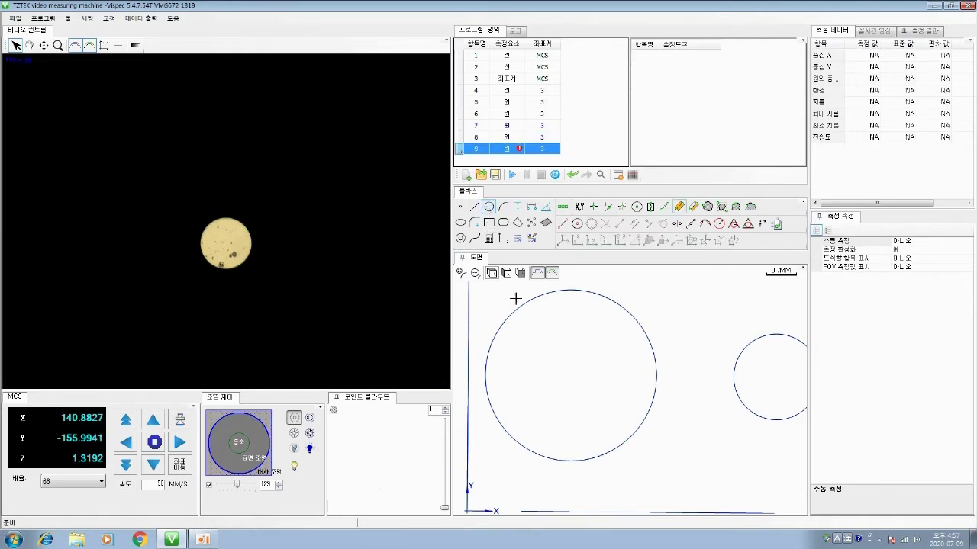
left_click(562, 211)
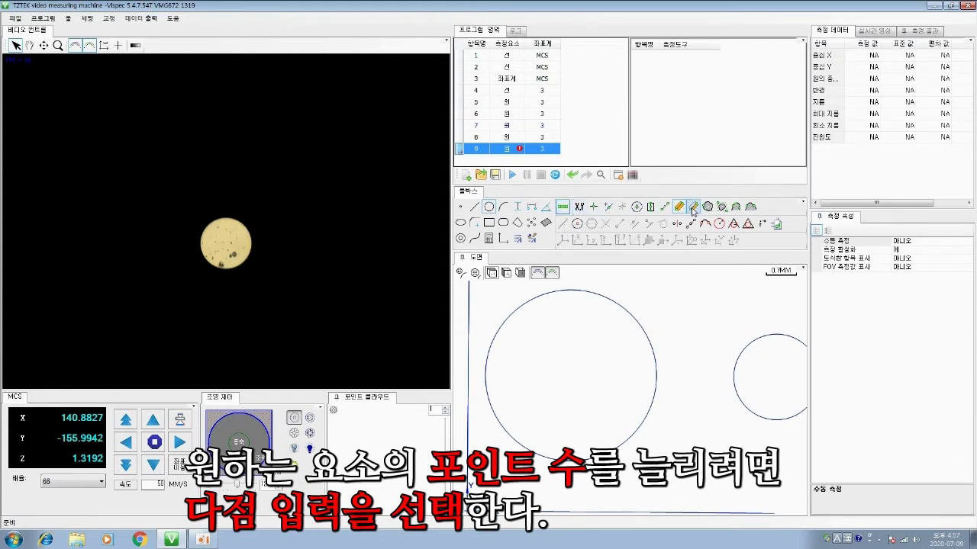
left_click(608, 208)
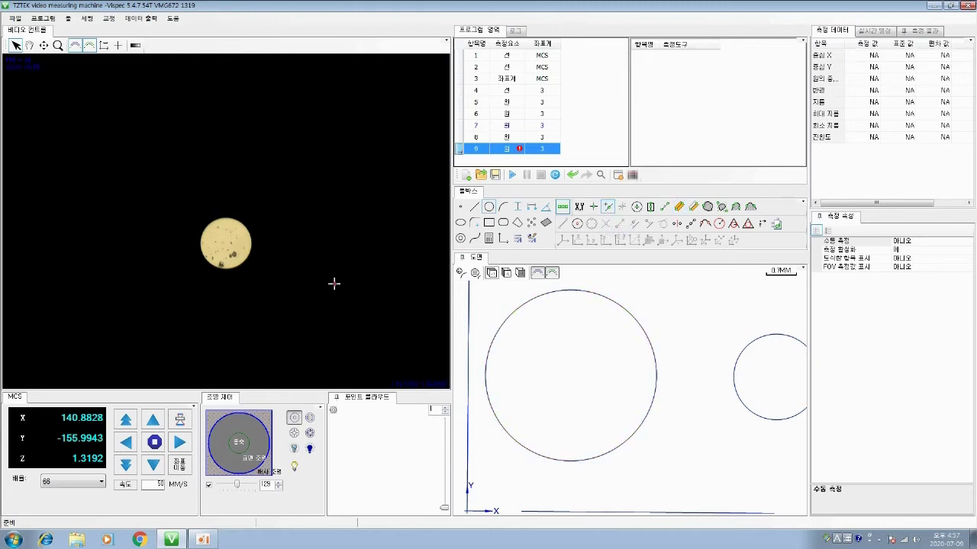
left_click(226, 220)
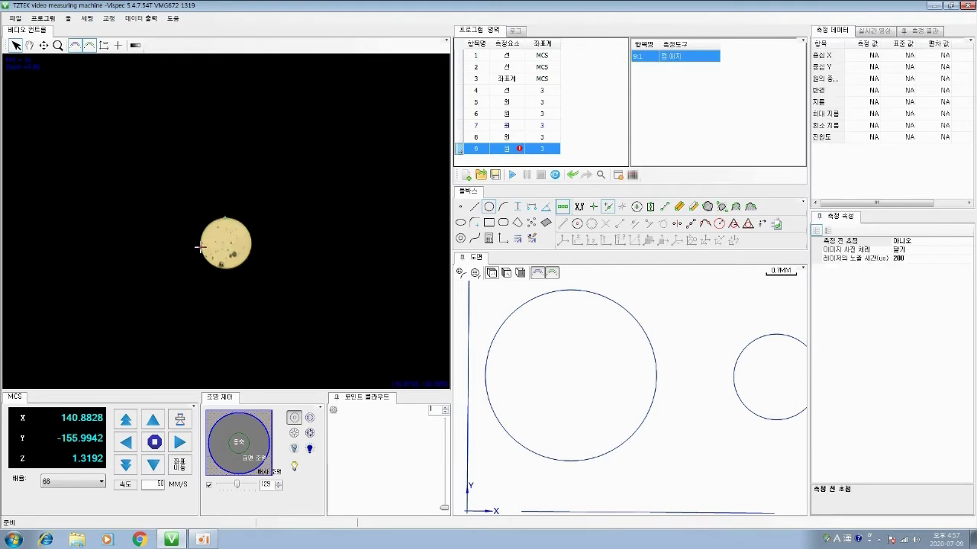
left_click(200, 248)
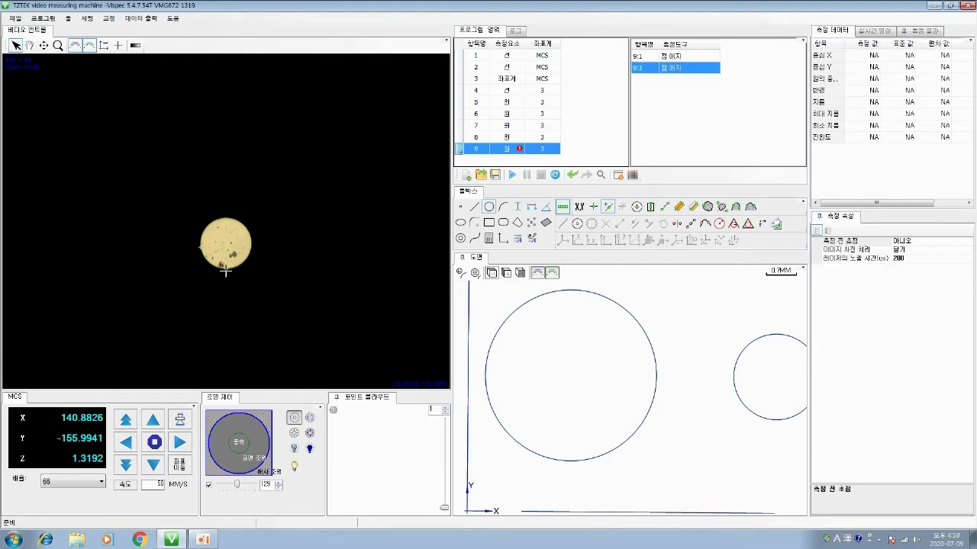
left_click(225, 271)
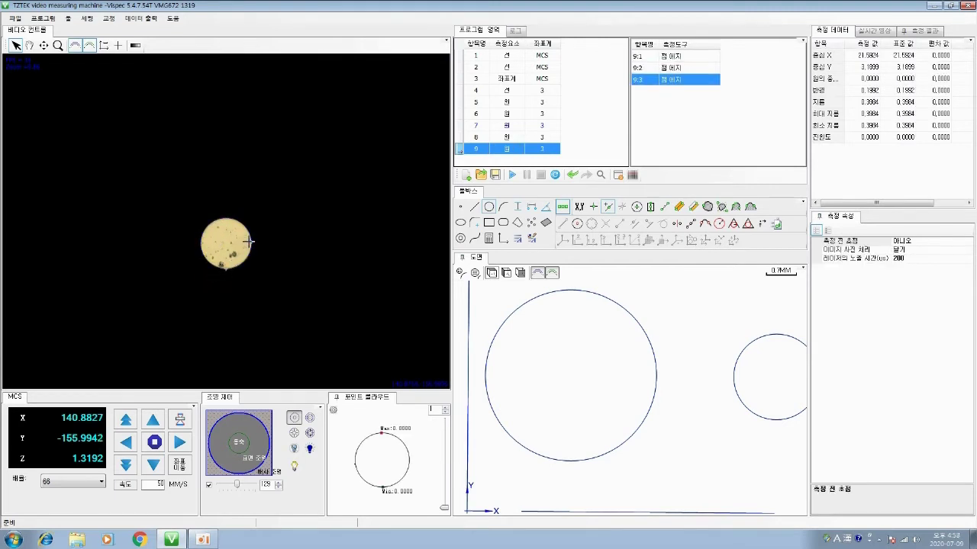
left_click(249, 242)
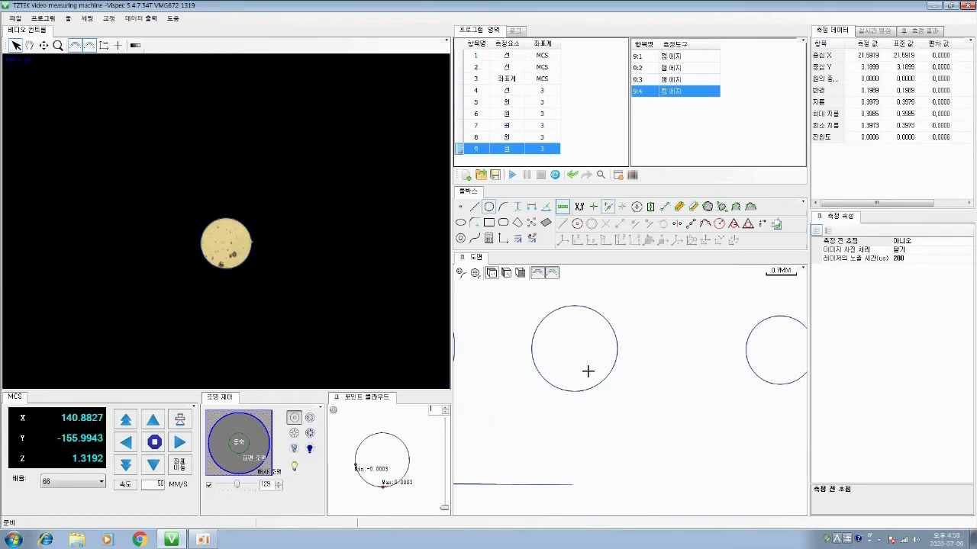
left_click(460, 272)
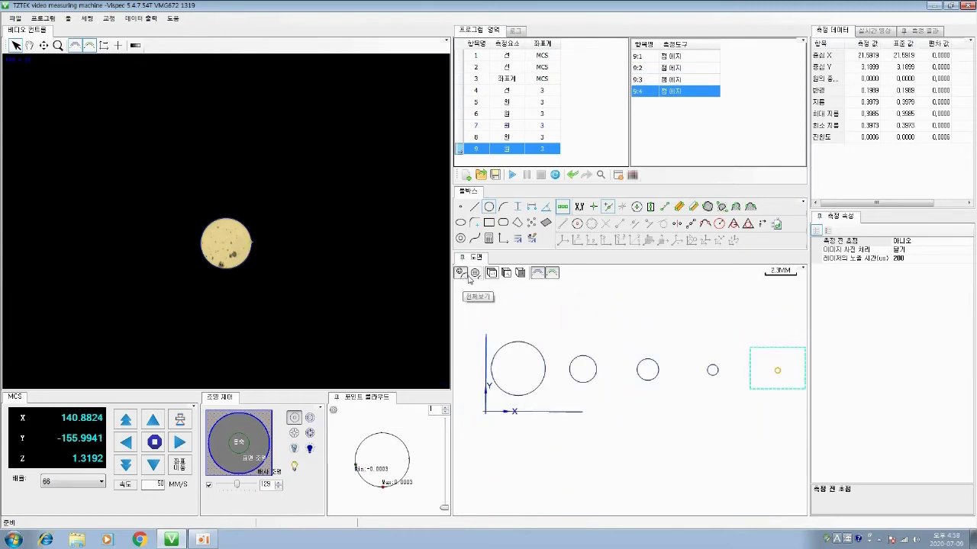
left_click(242, 224)
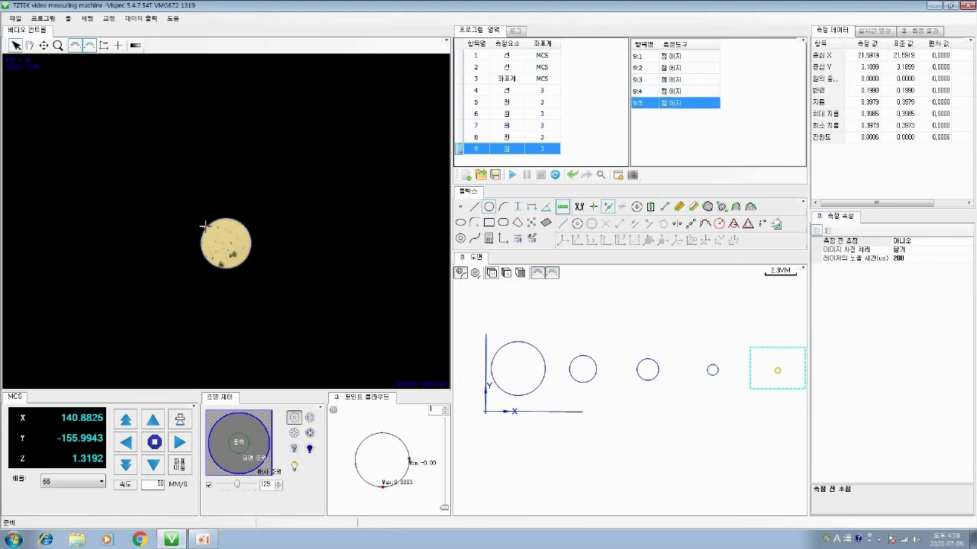
left_click(205, 226)
left_click(206, 257)
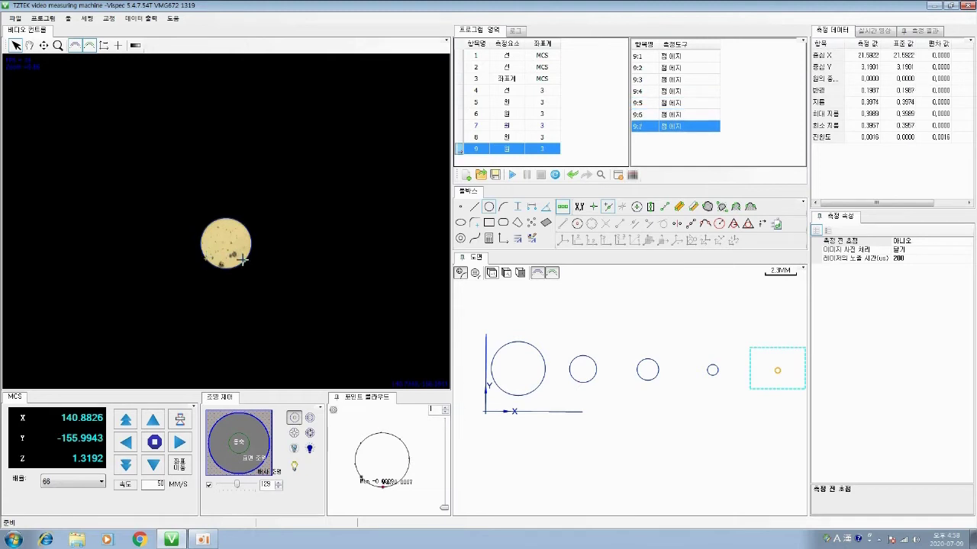
left_click(241, 260)
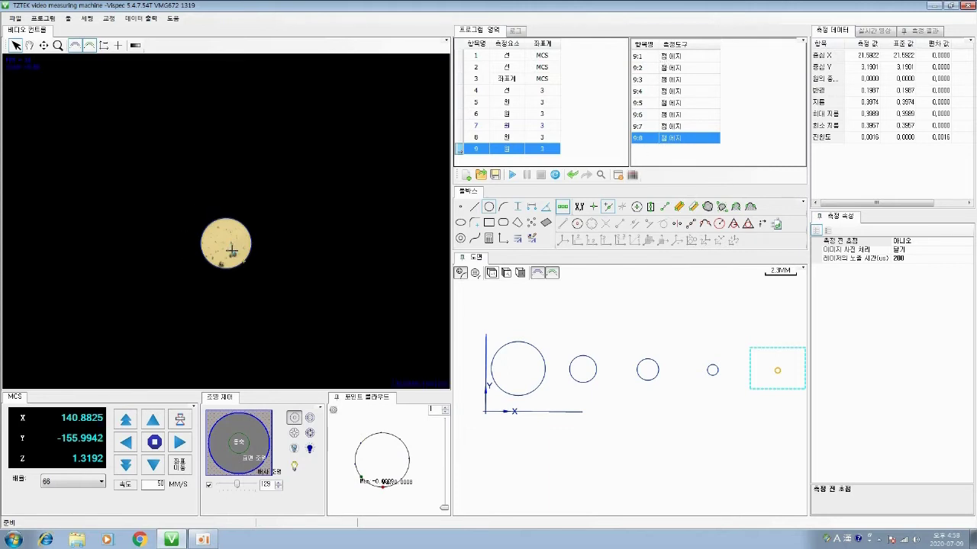
Step: Return to magnification 22 and measure the plate's top edge as a line from three multi-point edge points
left_click(100, 482)
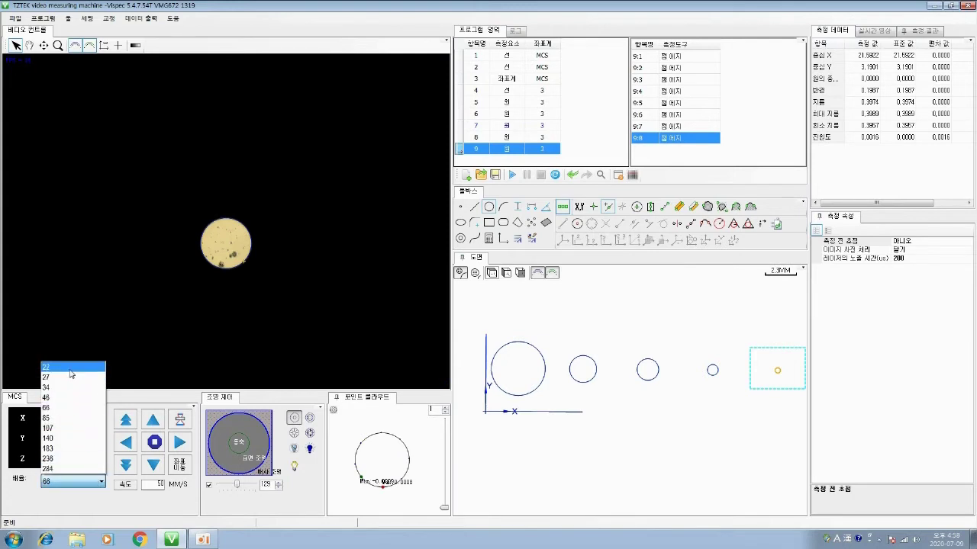
left_click(69, 374)
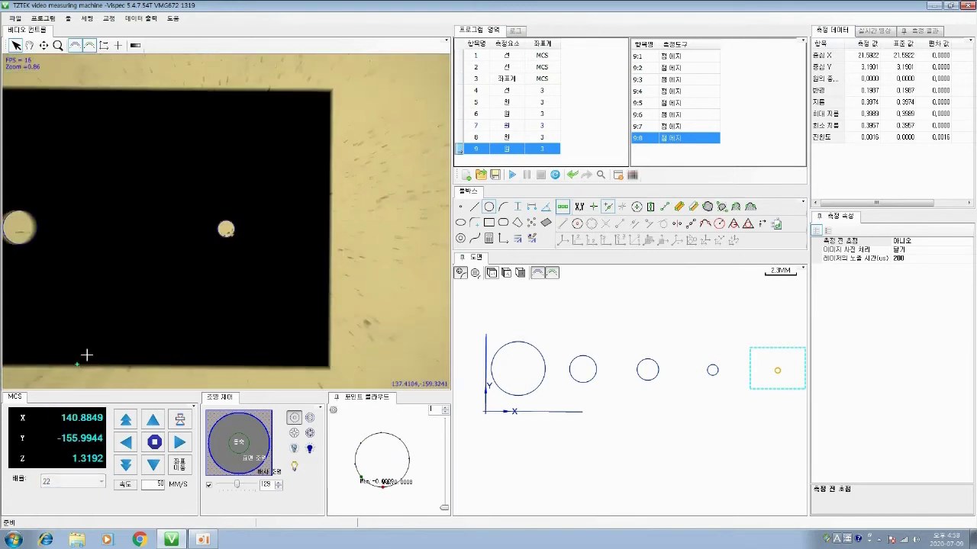
left_click(474, 206)
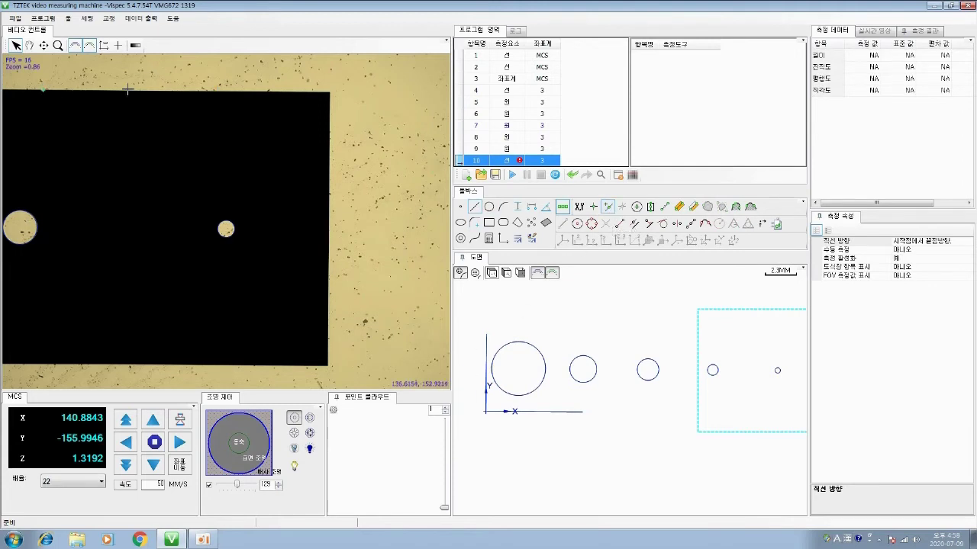
left_click(42, 90)
left_click(300, 90)
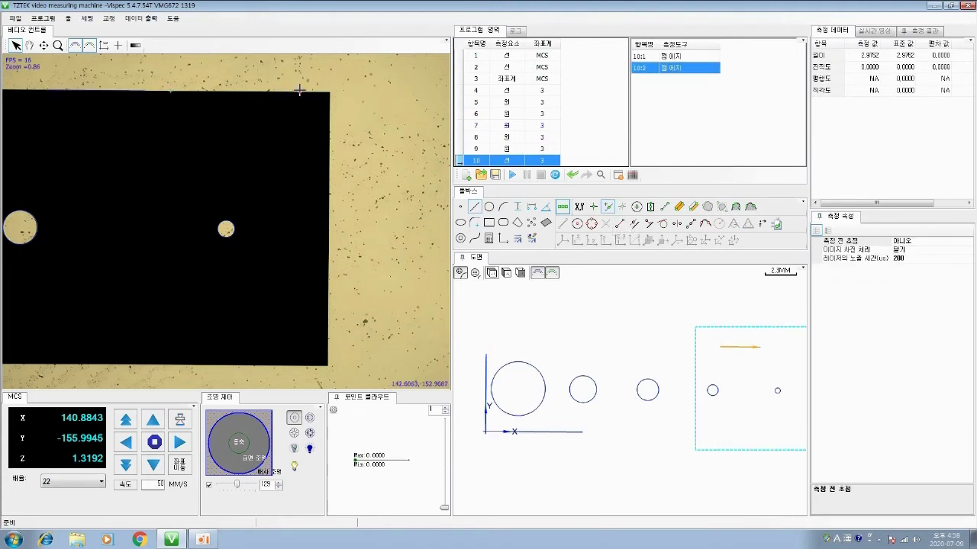
Step: Delete the stray fourth point on the right edge from the top-edge line and end its multi-point input
left_click(288, 190)
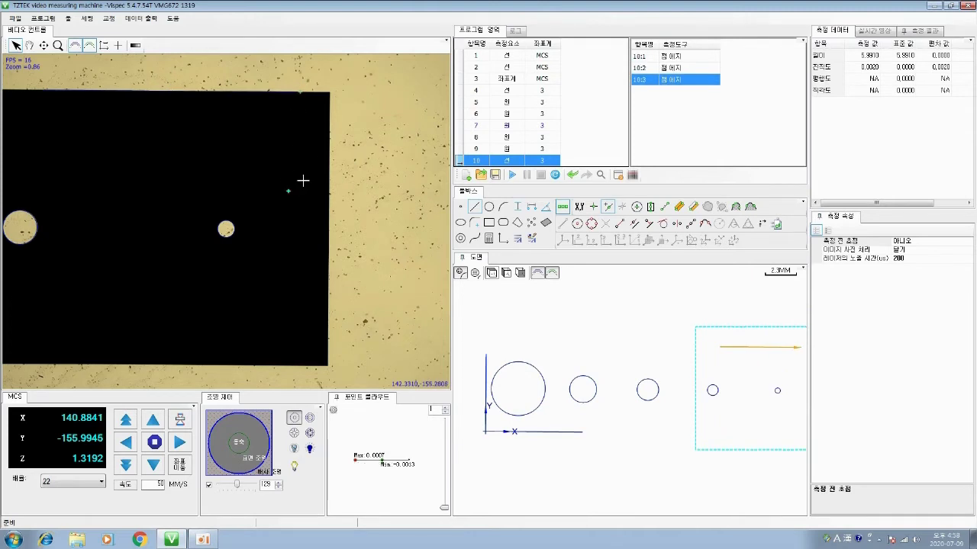
left_click(330, 109)
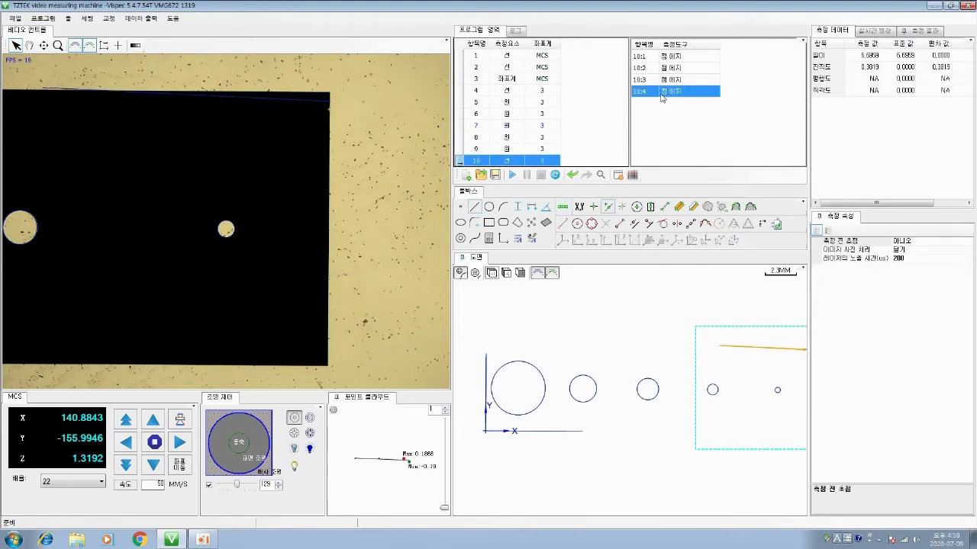
key("Delete")
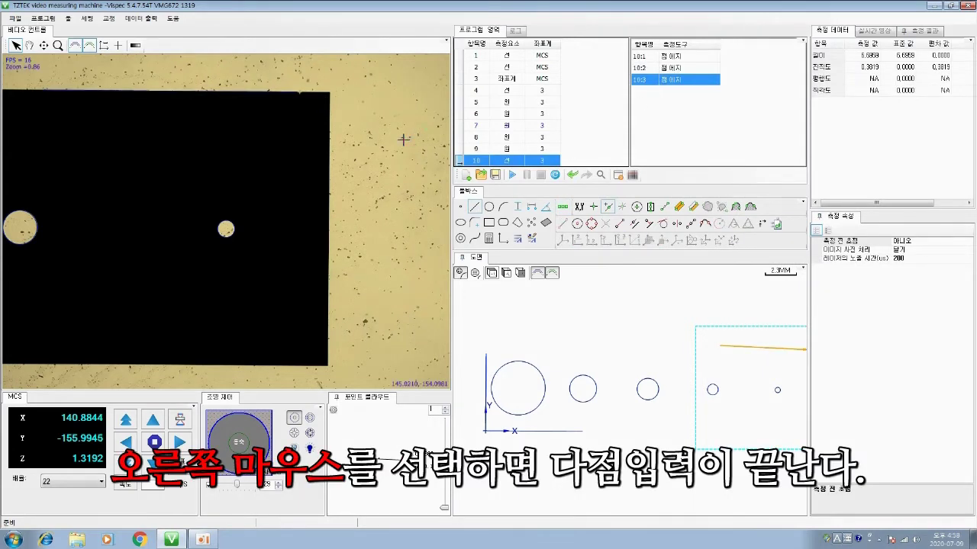
right_click(328, 104)
Step: Measure the upper part of the right edge as a line from two edge points, and delete the incomplete line after it
left_click(329, 126)
left_click(325, 191)
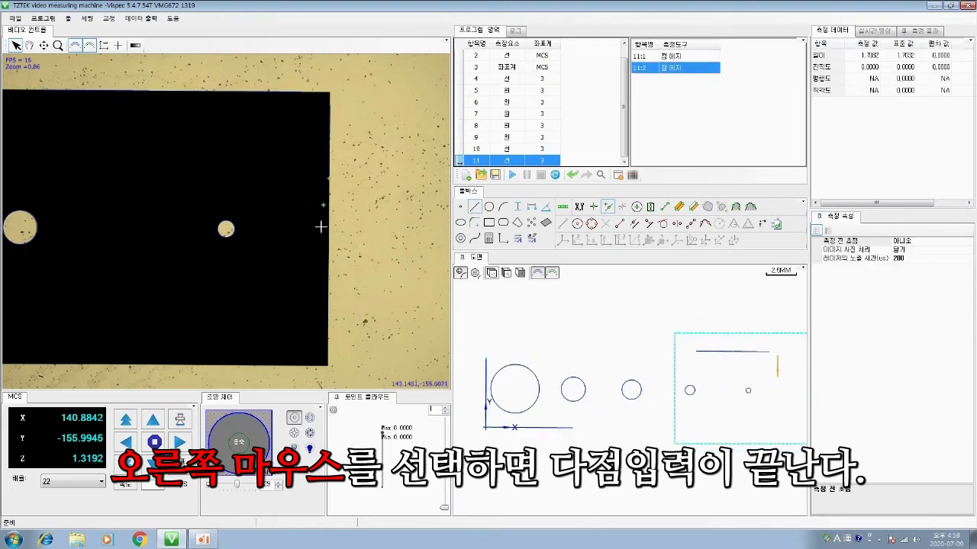
right_click(324, 354)
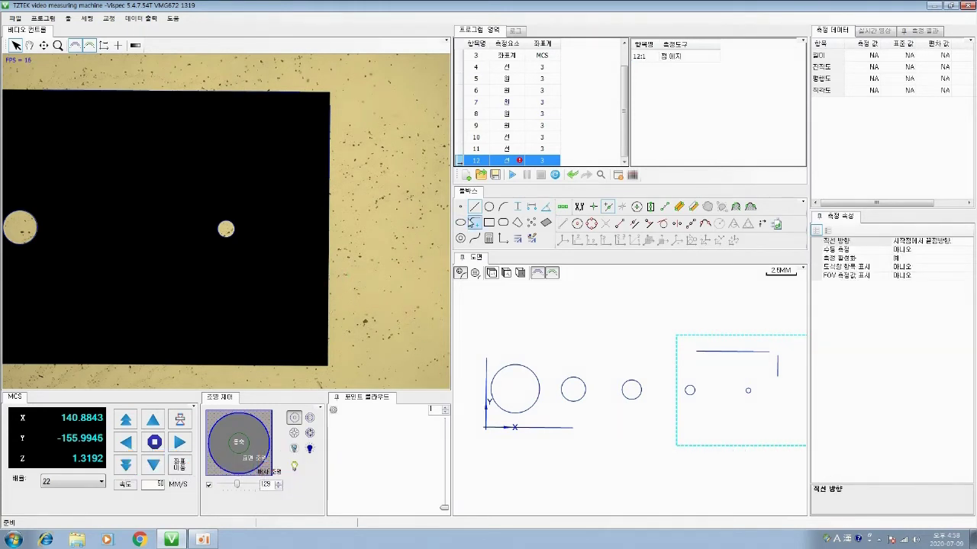
left_click(508, 160)
key("Delete")
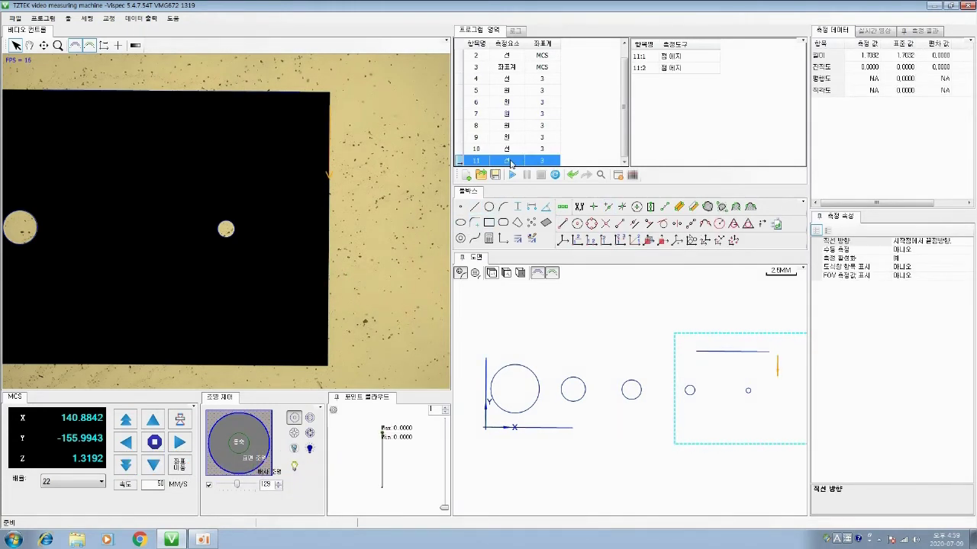
Step: Measure the plate's right edge as a line with multi-point input, using three detected edge points
left_click(473, 207)
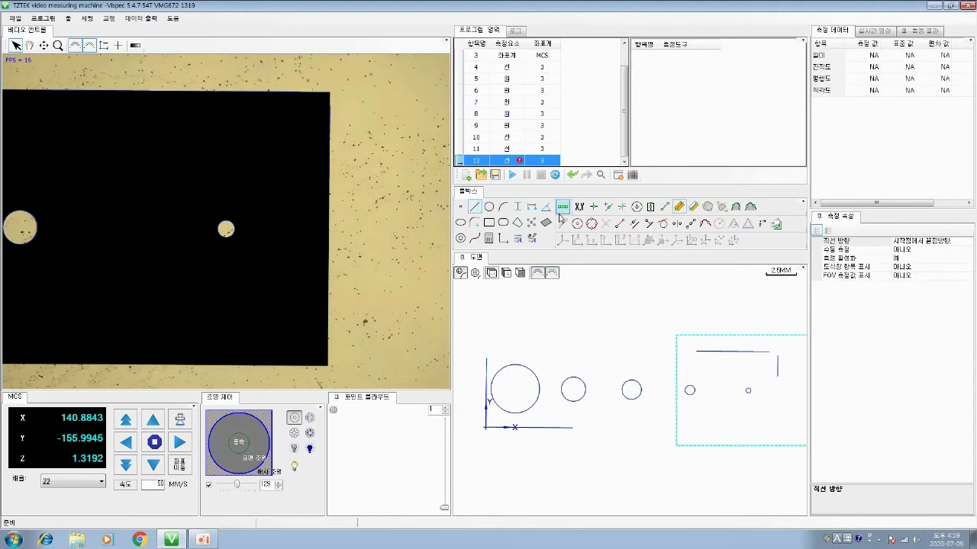
left_click(607, 207)
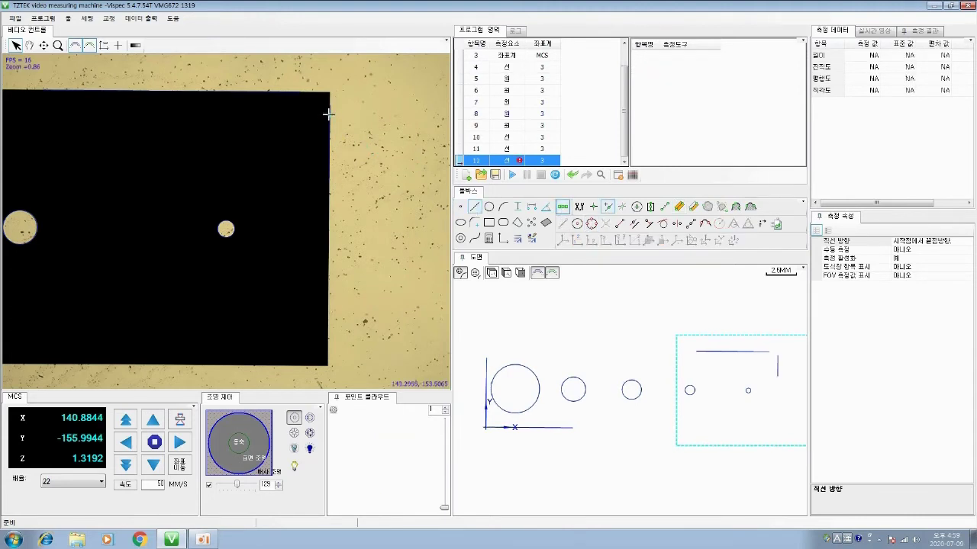
left_click(329, 114)
left_click(330, 195)
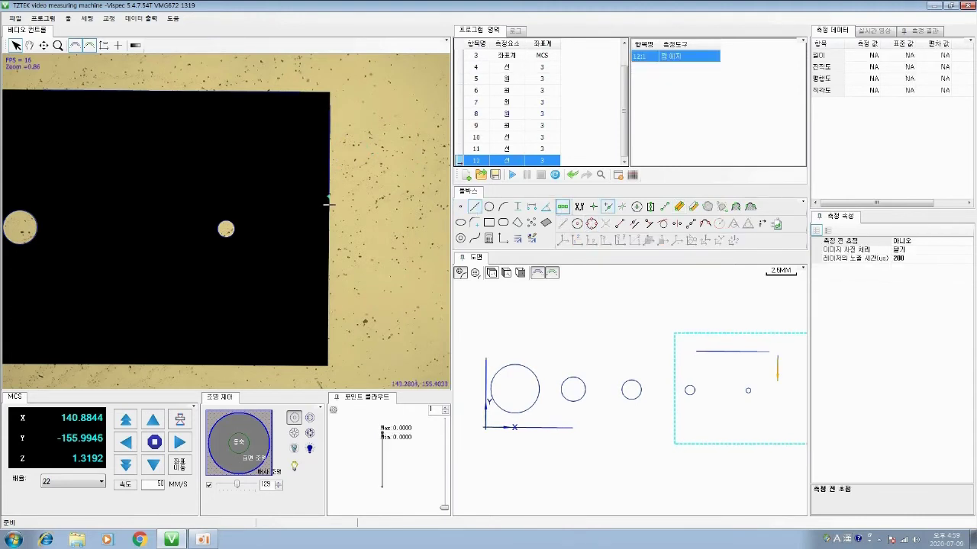
left_click(327, 296)
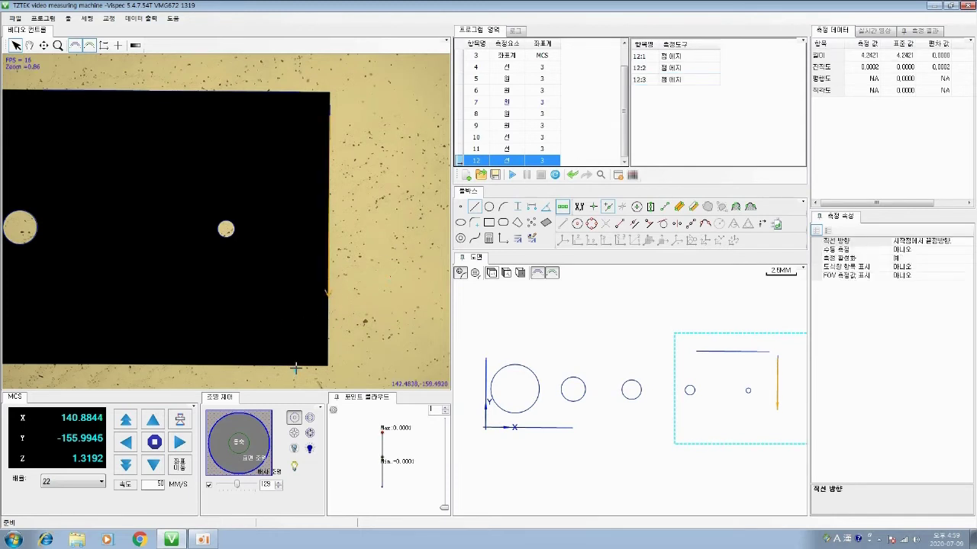
Step: Measure the plate's bottom edge as a line from three edge points and end the multi-point input
left_click(234, 376)
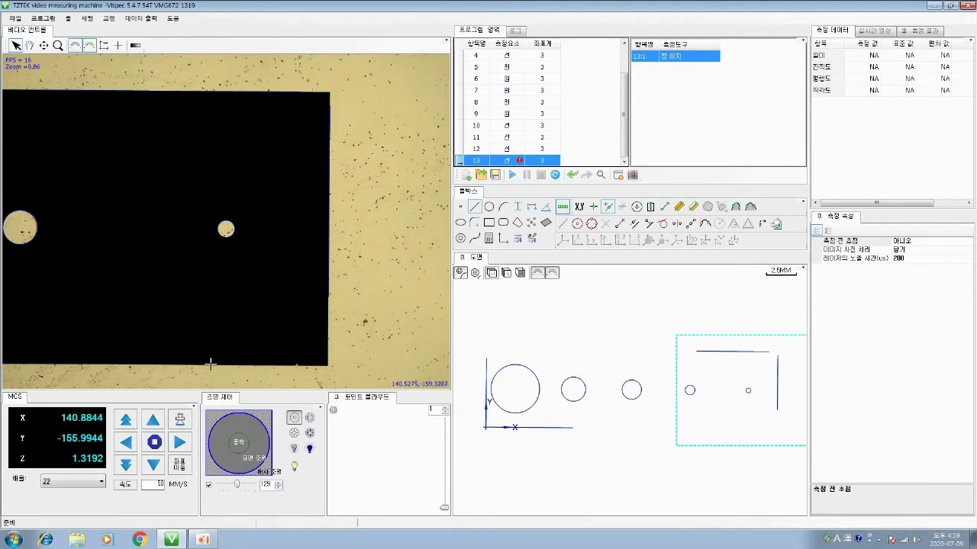
left_click(211, 364)
left_click(111, 364)
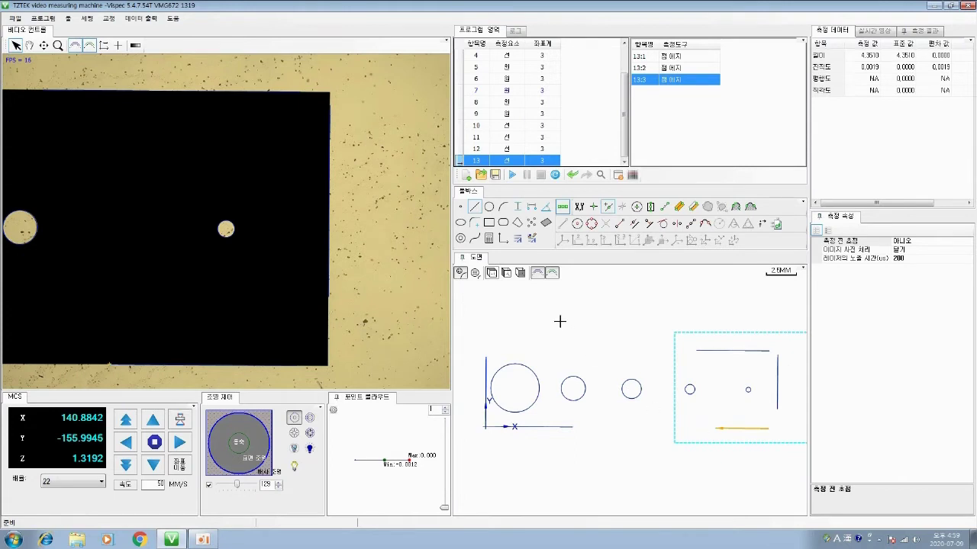
right_click(379, 327)
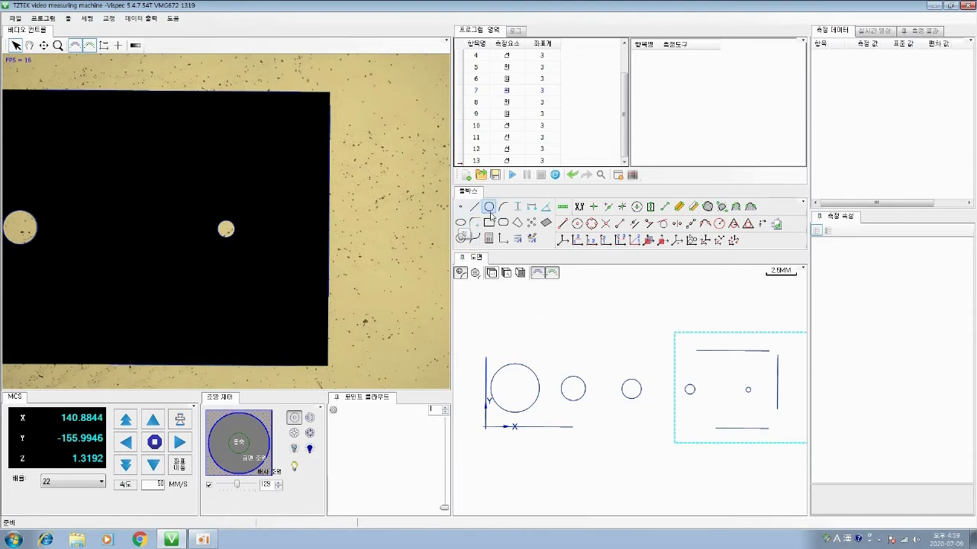
Step: Measure the width between the plate's top and bottom edge lines and place the dimension between them
left_click(530, 212)
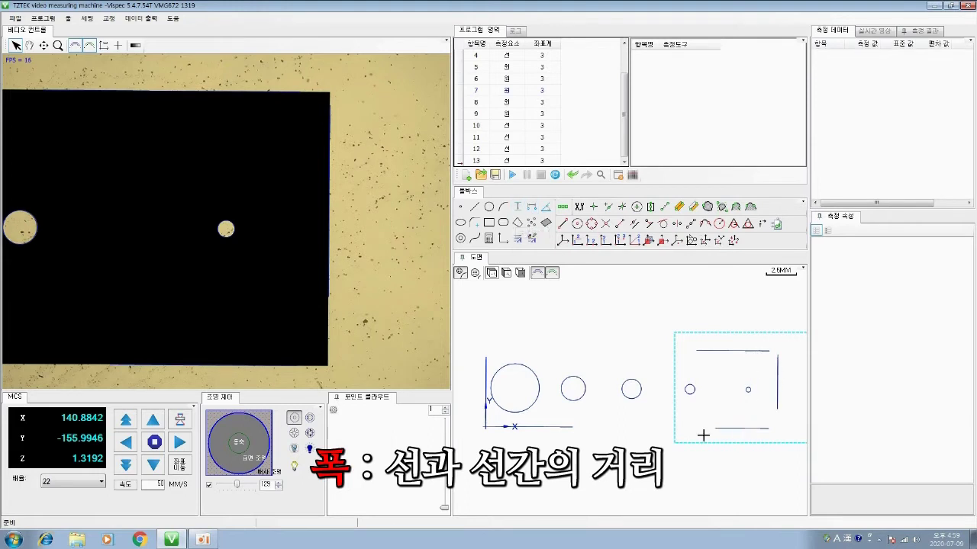
left_click(516, 209)
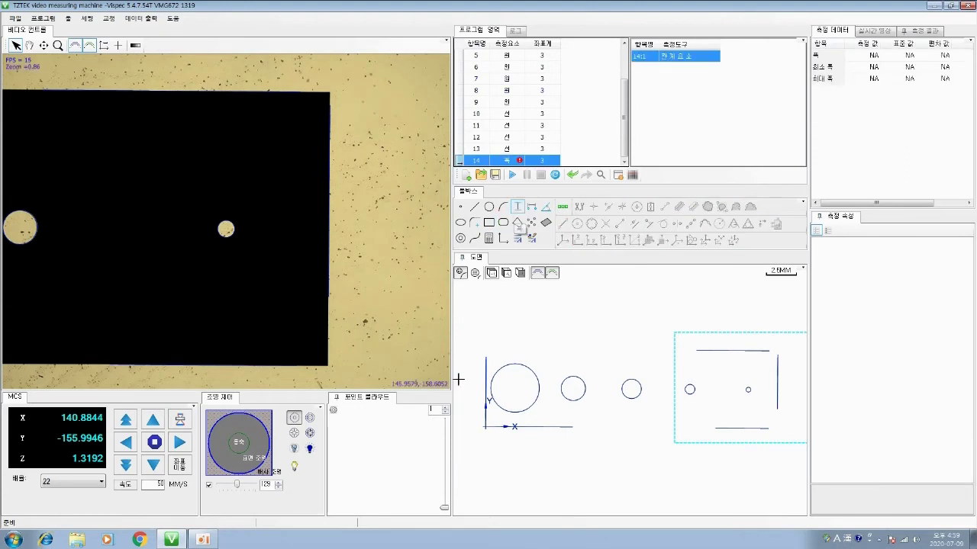
left_click(713, 351)
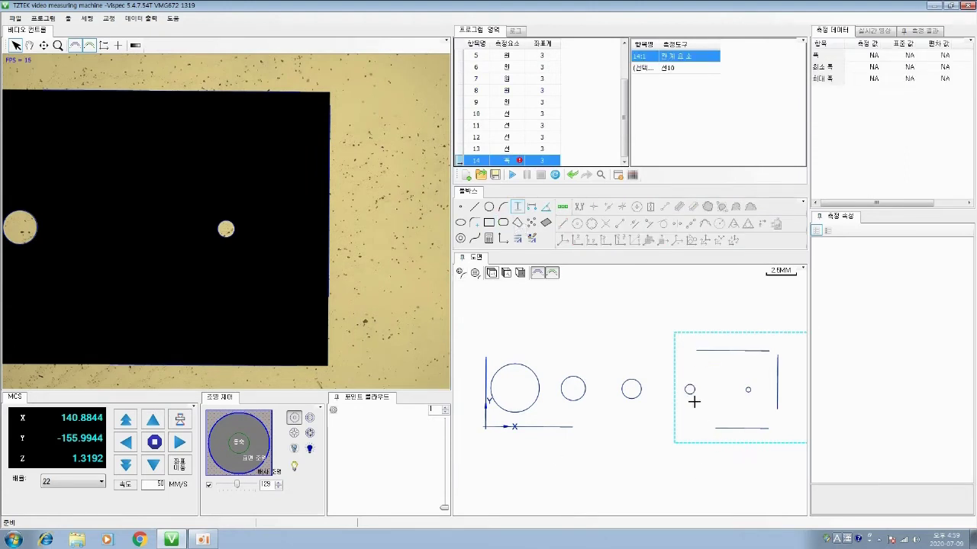
left_click(715, 425)
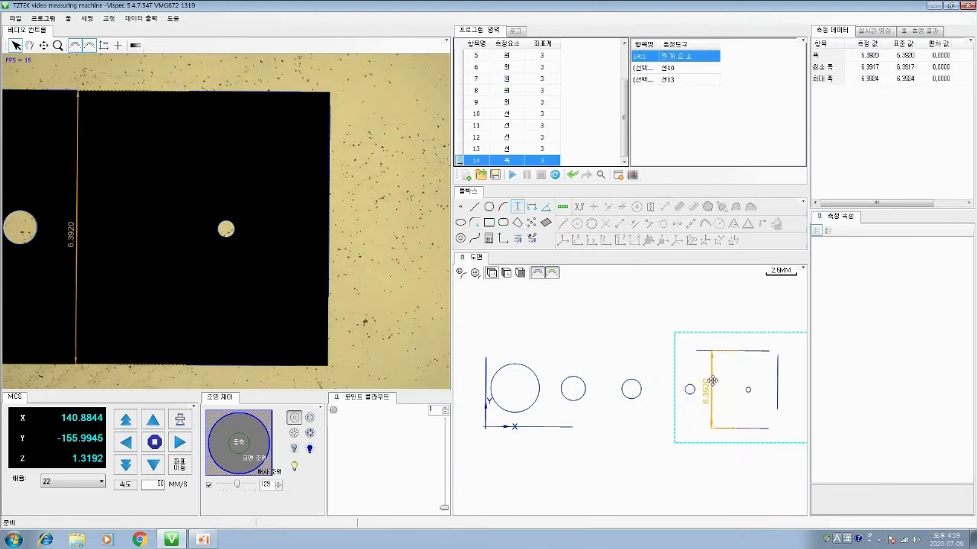
left_click(723, 380)
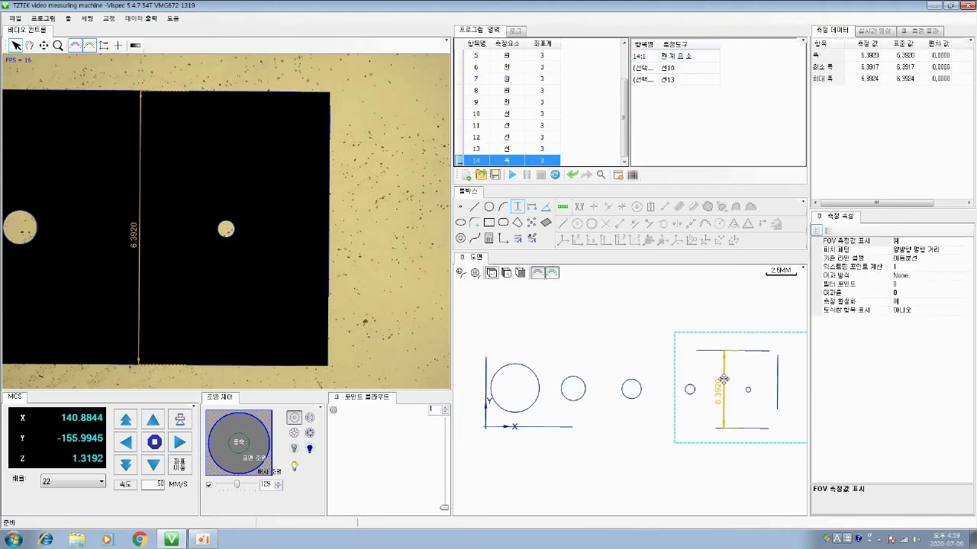
Step: Measure the width between the plate's left and right edge lines and place the dimension above the plate
left_click(484, 367)
left_click(777, 389)
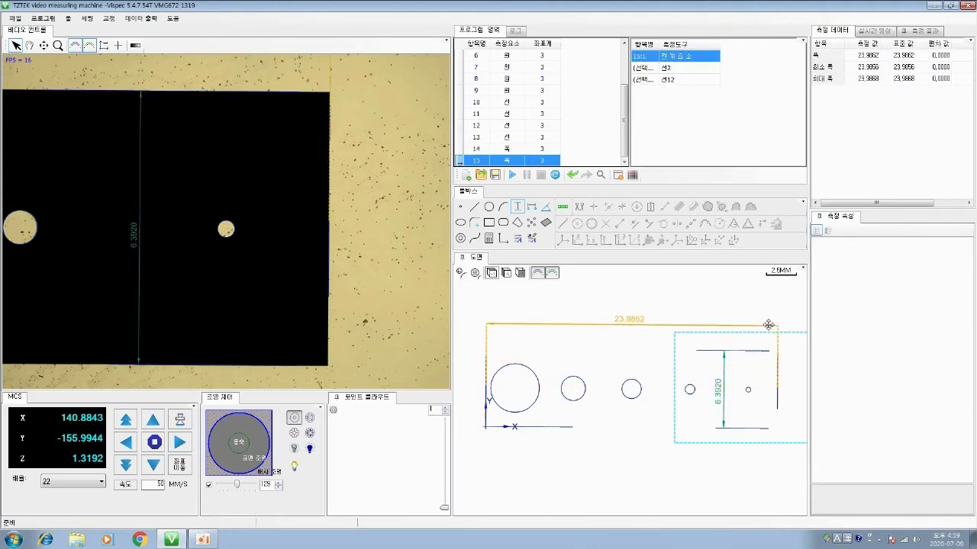
left_click(768, 325)
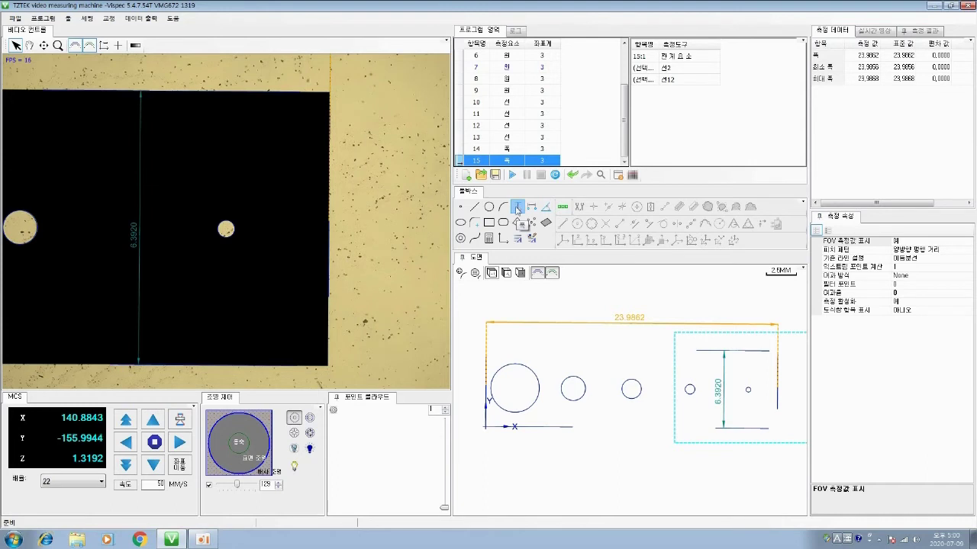
Step: Measure the centre-to-centre XY distance between the large circle and the second circle
left_click(532, 207)
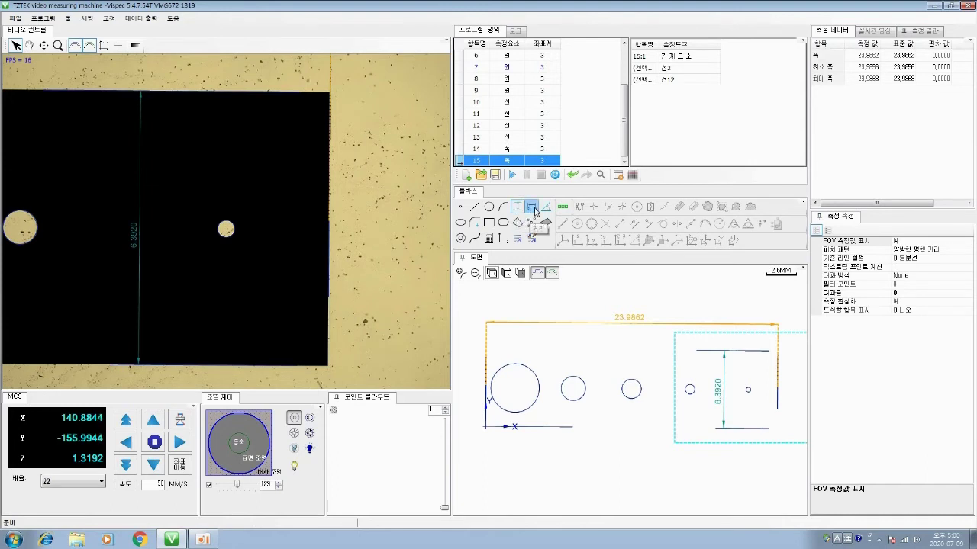
left_click(534, 398)
left_click(573, 395)
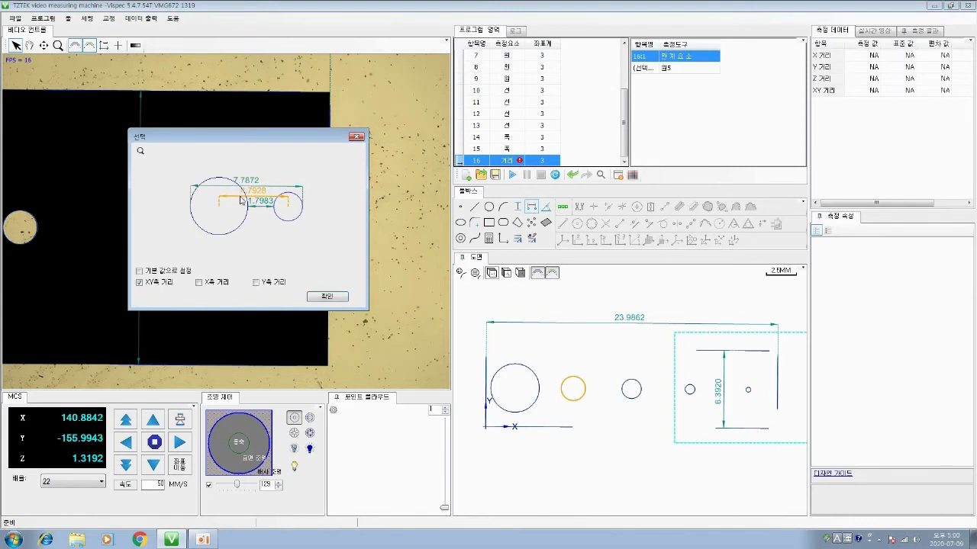
left_click(325, 302)
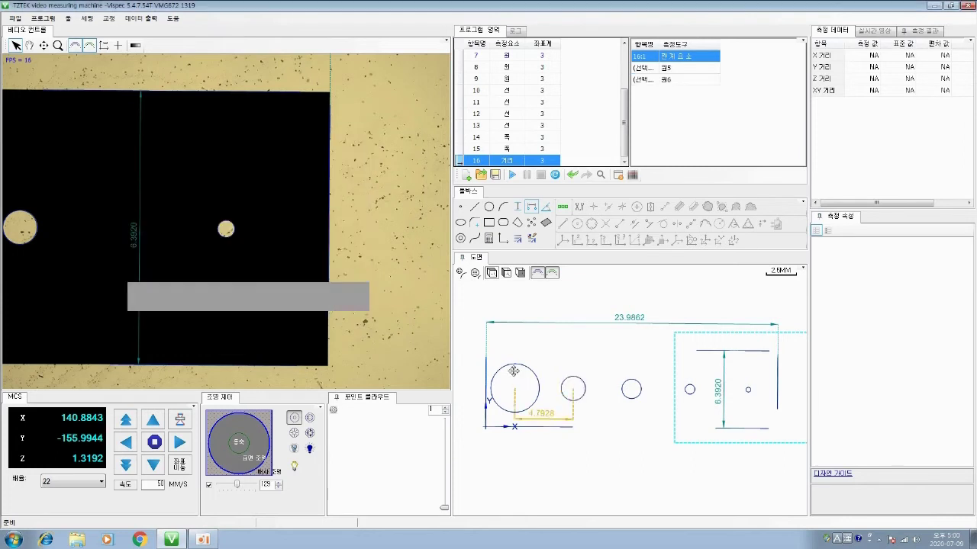
Step: Measure the centre-to-centre XY distance between the large circle and the third circle
left_click(539, 401)
left_click(622, 390)
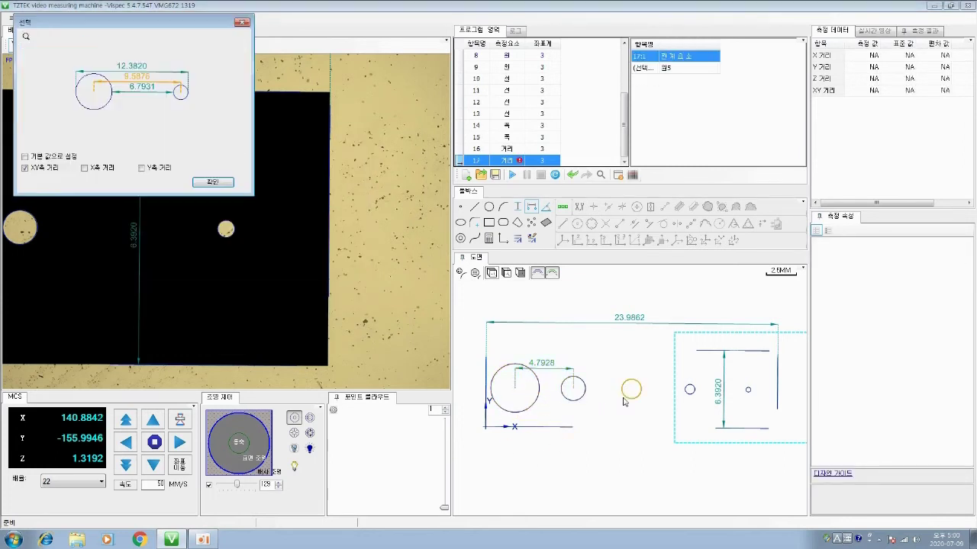
left_click(221, 185)
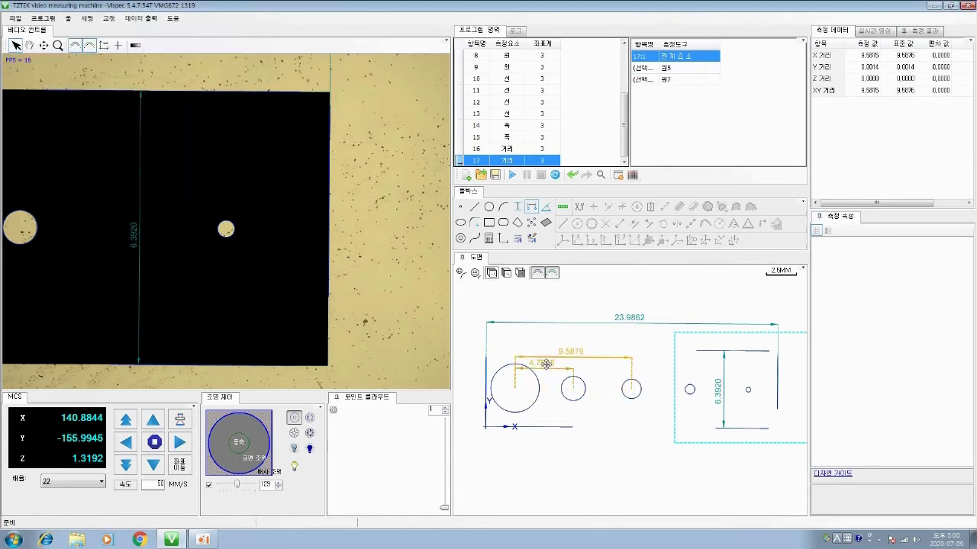
Step: Measure the XY distance from the left edge line to the centre of the fourth circle
left_click(474, 391)
left_click(683, 392)
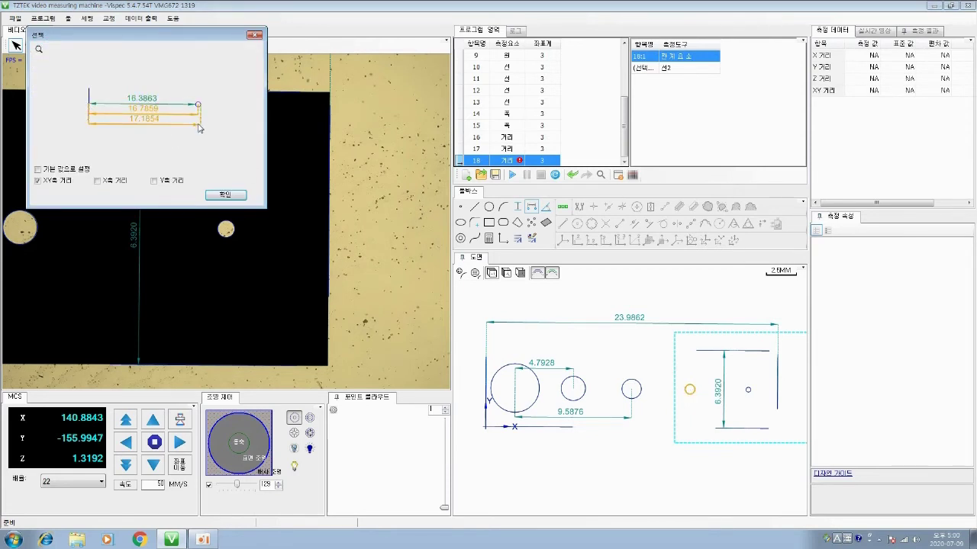
left_click(231, 195)
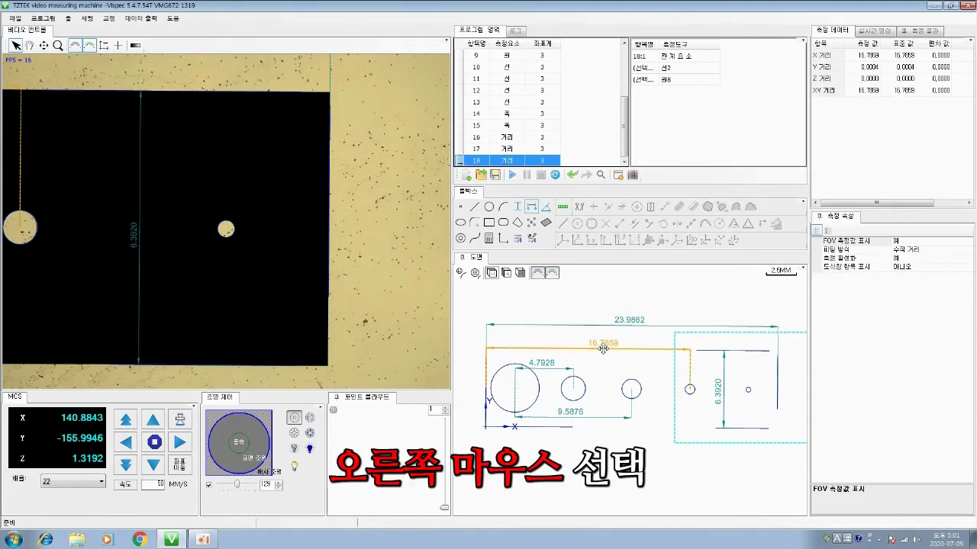
Step: In the tolerance settings of the left-edge-to-fourth-circle distance, enable output of the X distance and set its standard value to 16.79
right_click(603, 349)
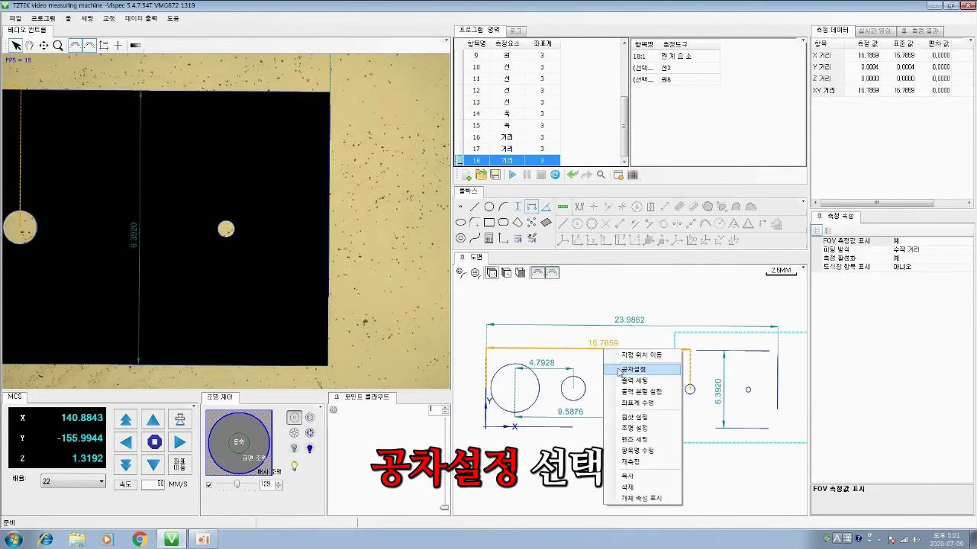
left_click(619, 372)
left_click_drag(370, 169, 148, 61)
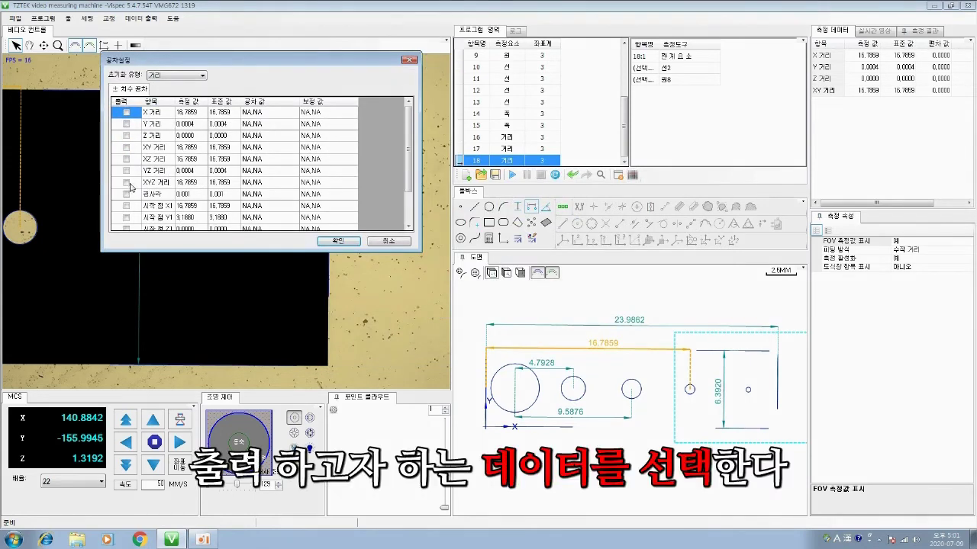
left_click(127, 113)
left_click(224, 114)
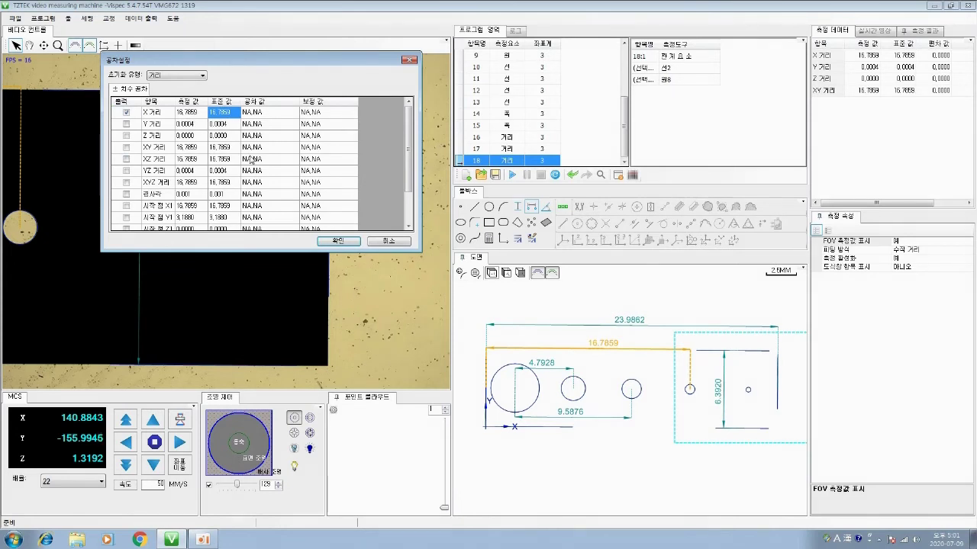
type("1")
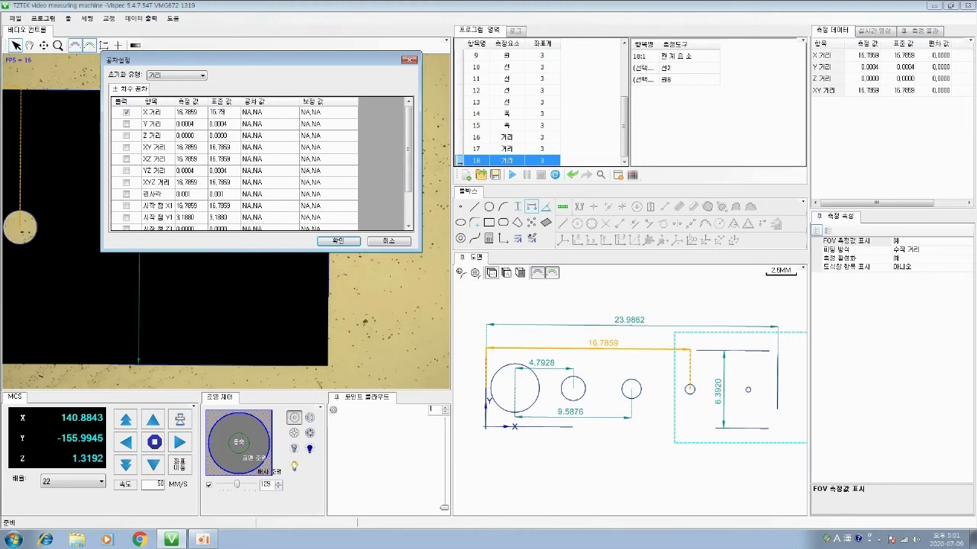
Step: Set the tolerance of that X distance to +0.02/-0.02 and apply the tolerance settings
left_click(281, 113)
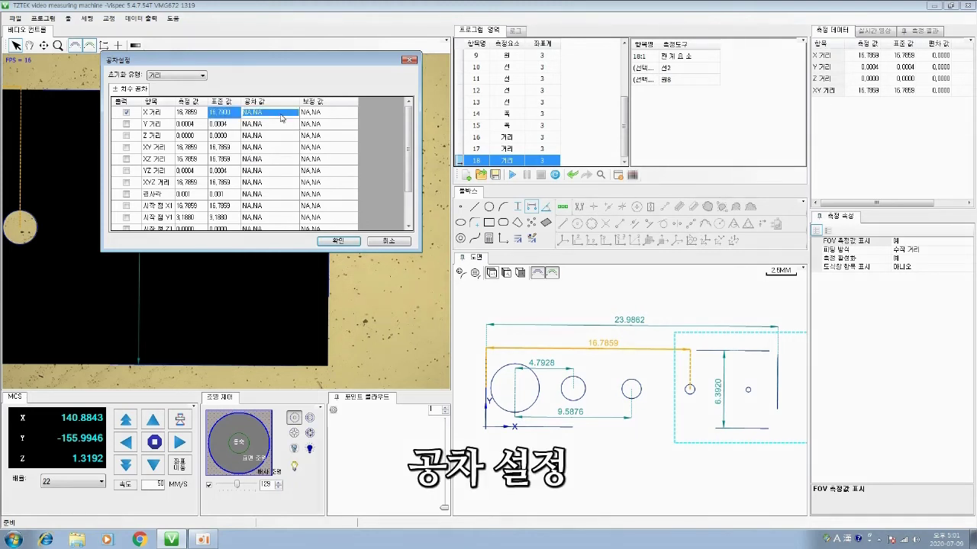
type("0.")
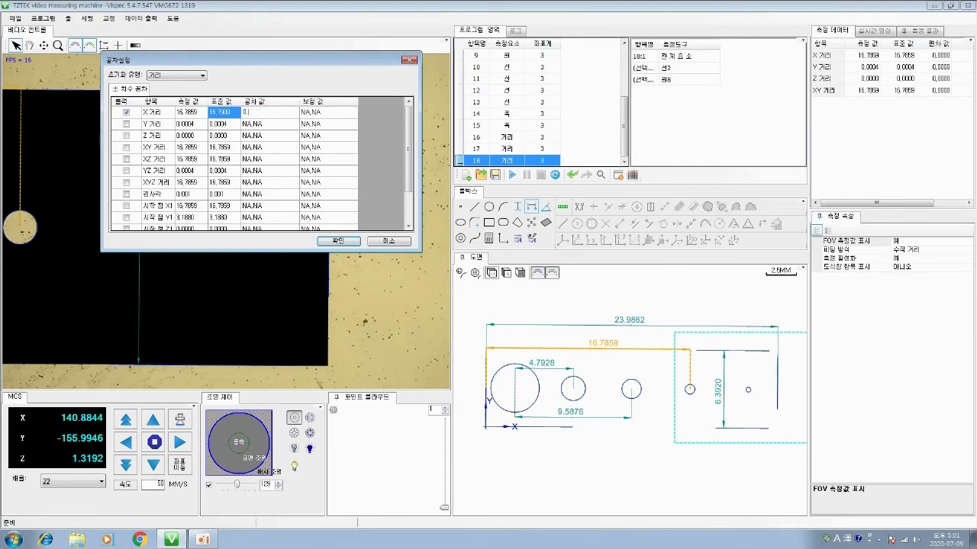
type("0200,-0.0200")
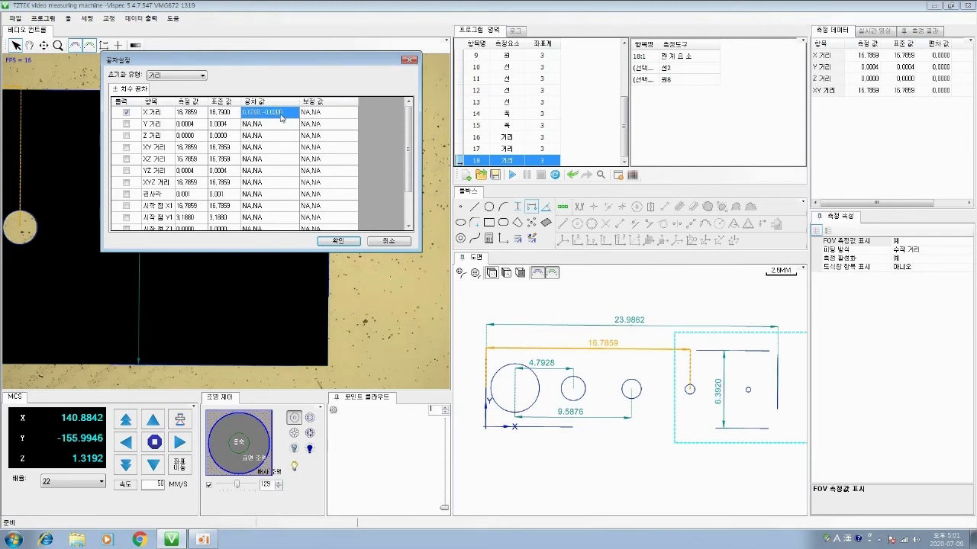
left_click(316, 242)
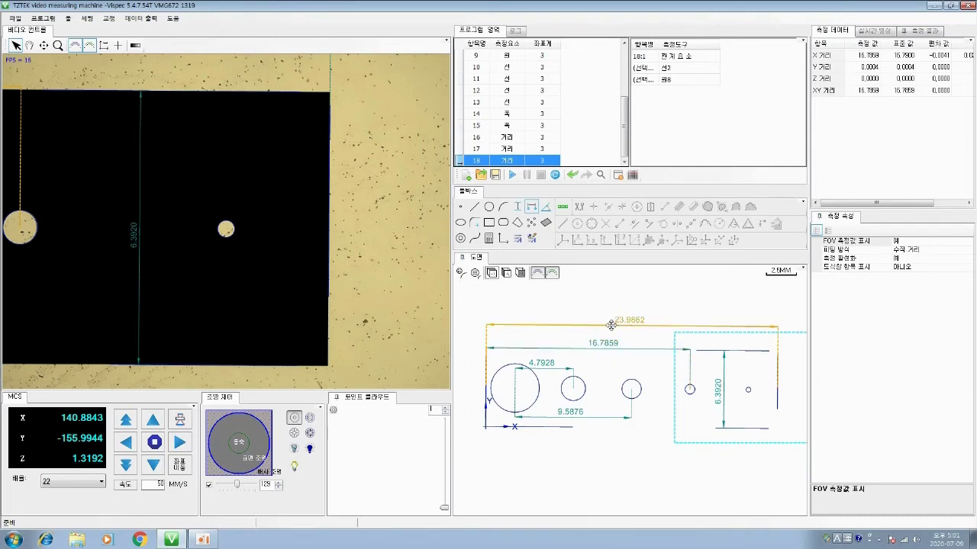
Step: In the tolerance settings of the plate's overall left-to-right width, enable output of the width and set its standard value to 23.99
left_click(611, 325)
right_click(611, 325)
left_click(620, 347)
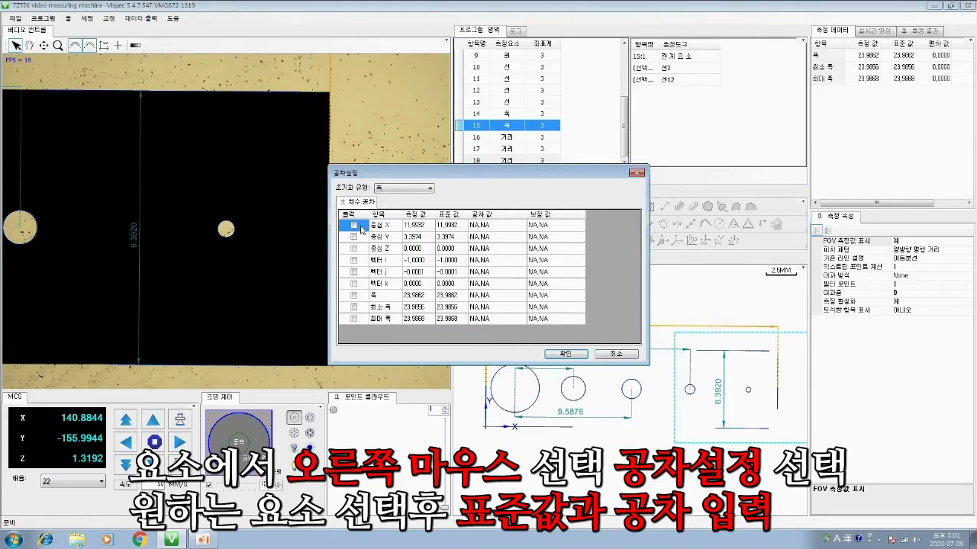
left_click_drag(395, 175, 247, 119)
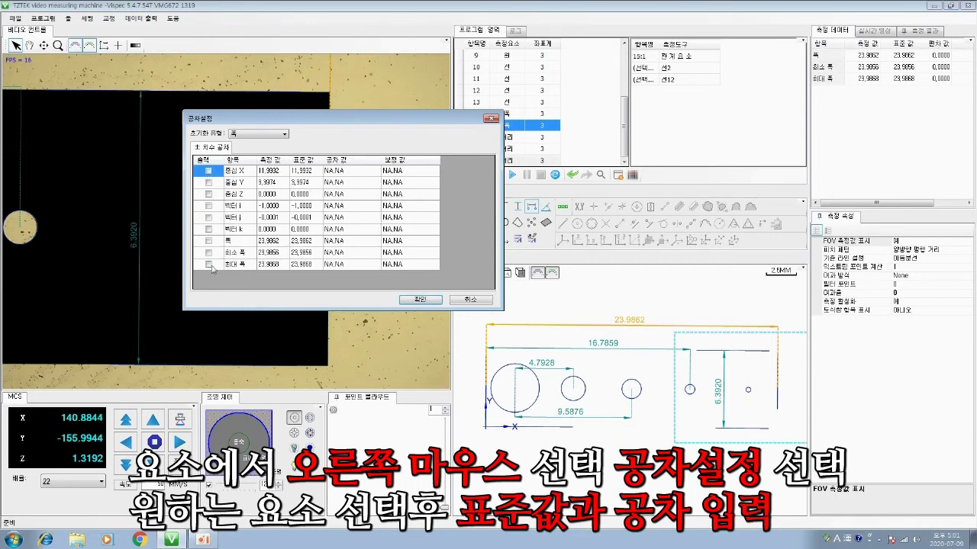
left_click(208, 242)
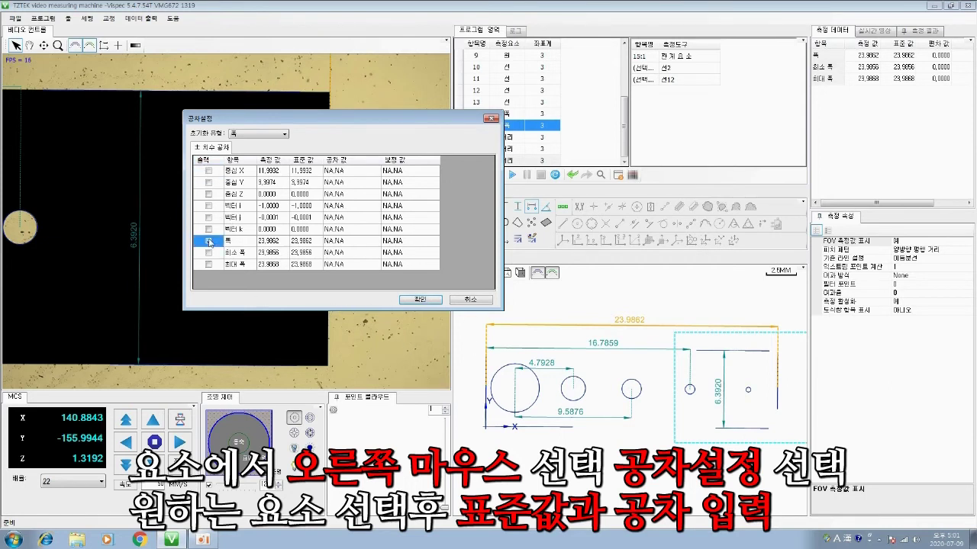
left_click(308, 241)
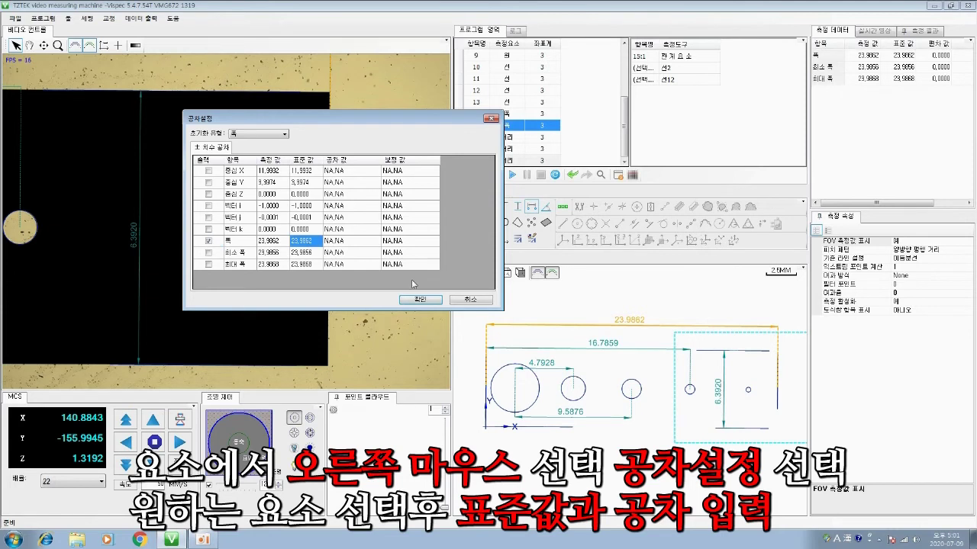
type("23.99")
Step: Set the tolerance of the overall width to +0.01/-0.01 and apply the tolerance settings
left_click(358, 244)
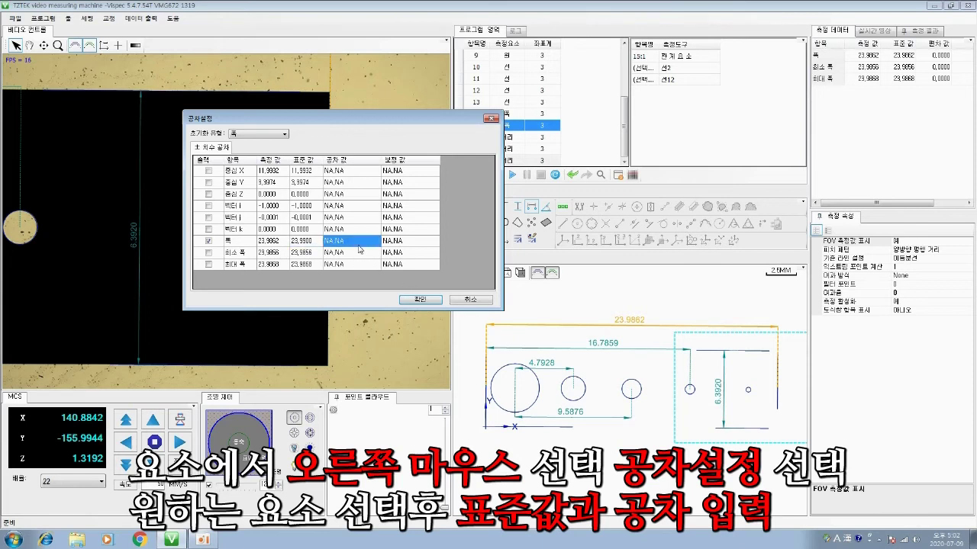
type("0.01")
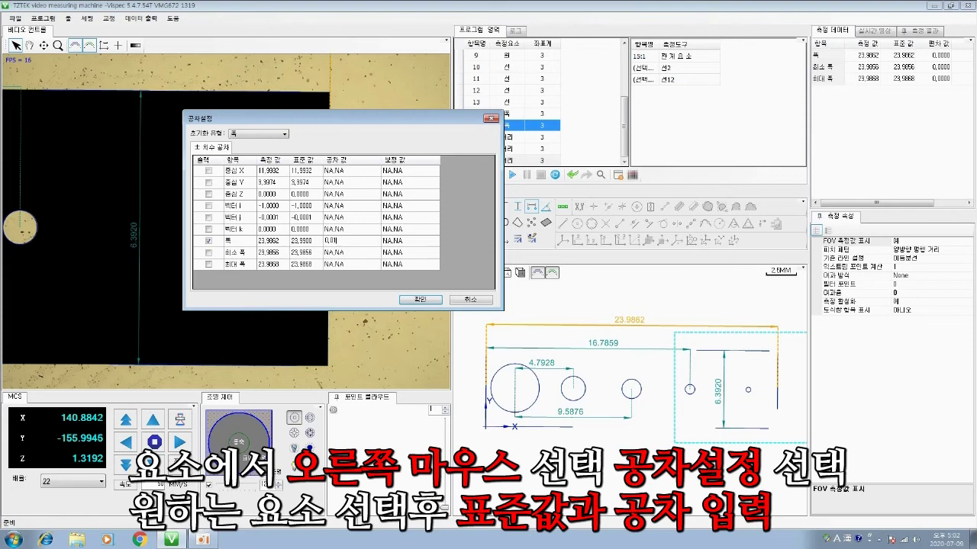
key("Return")
left_click(420, 299)
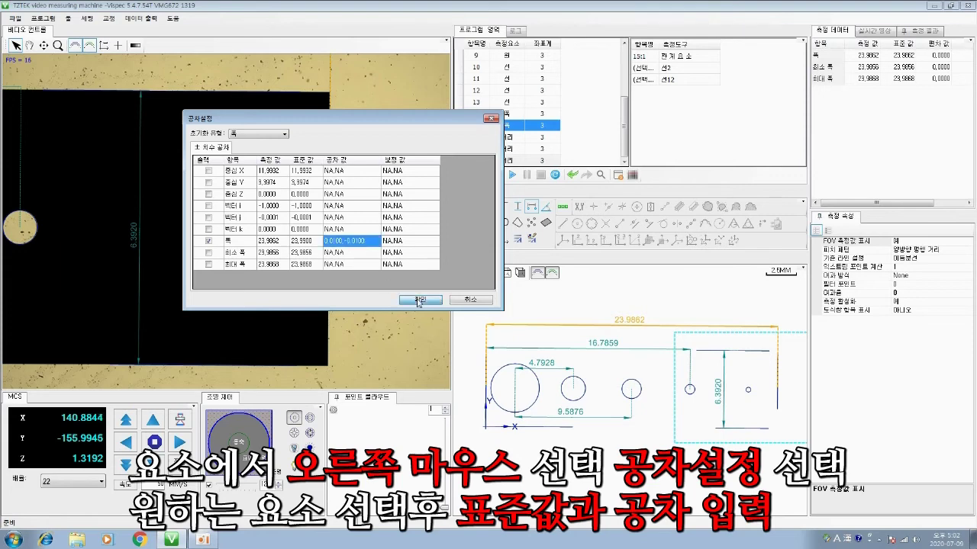
Step: In the tolerance settings of the distance between the first two circles, enable X distance output and set its standard value to 4.82
left_click(553, 370)
right_click(555, 372)
left_click(583, 390)
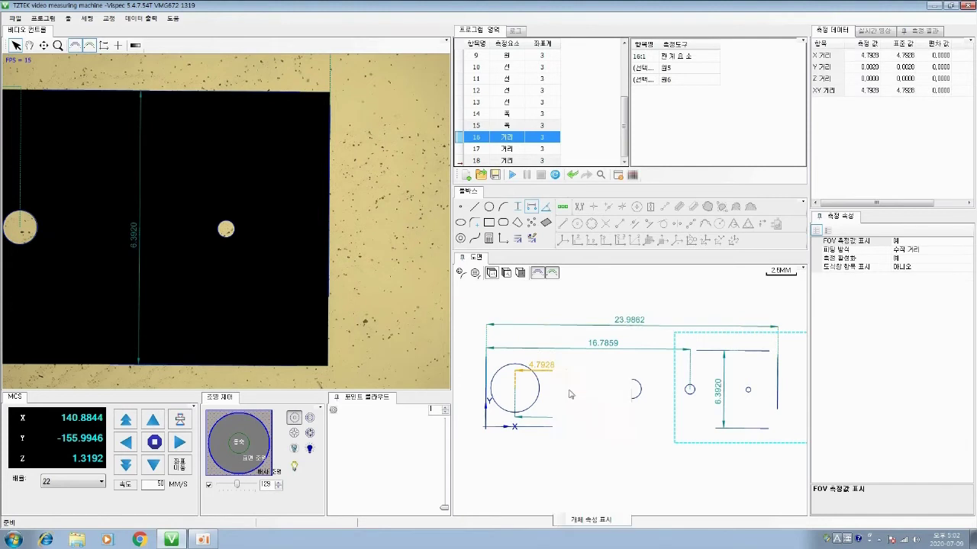
left_click(353, 227)
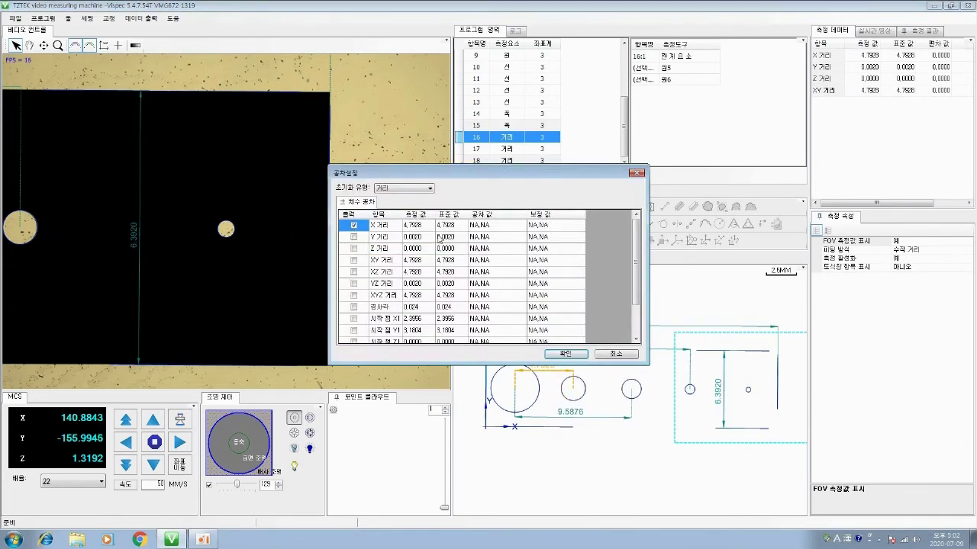
left_click(451, 226)
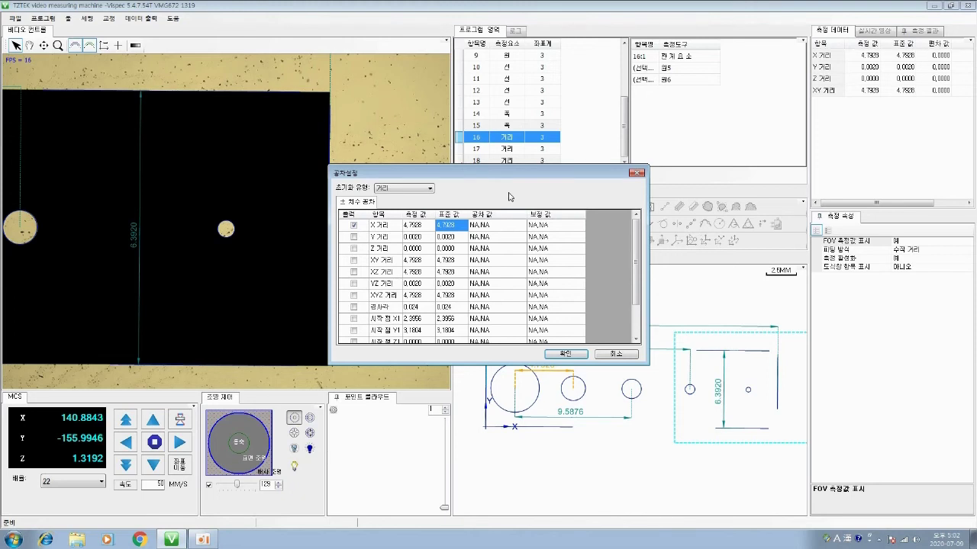
type("4.82")
Step: Set the tolerance of the first two circles' X distance to +0.01/-0.01 and apply the tolerance settings
left_click(495, 226)
type("0.1")
key("Return")
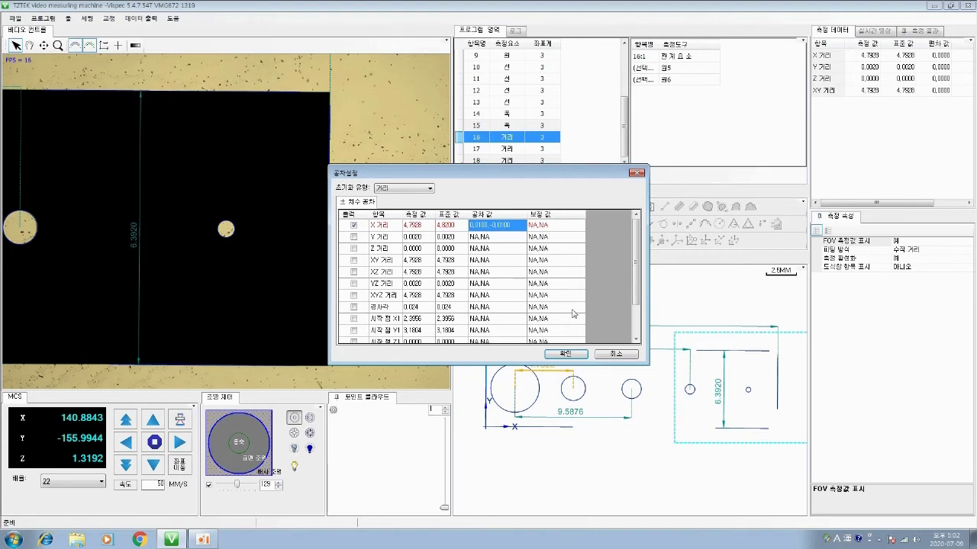
left_click(585, 356)
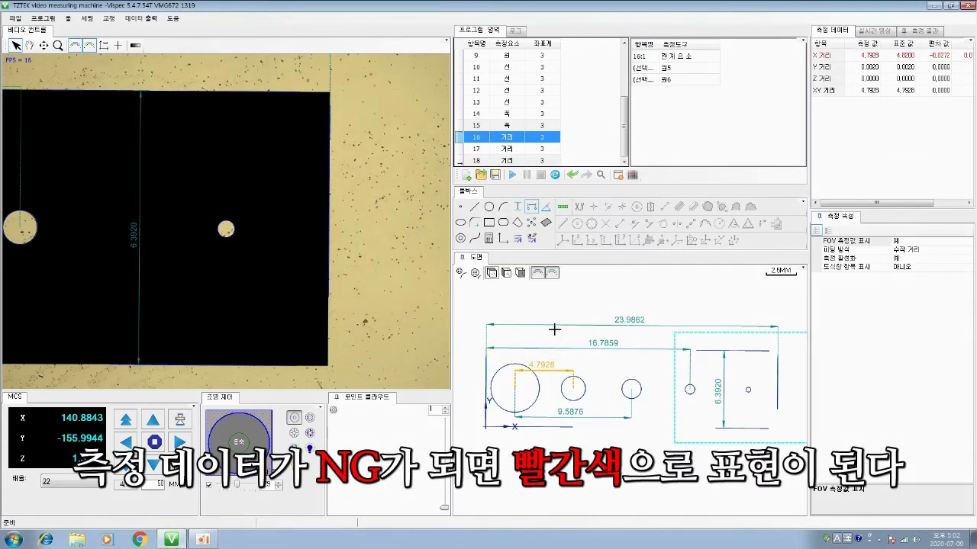
left_click(601, 333)
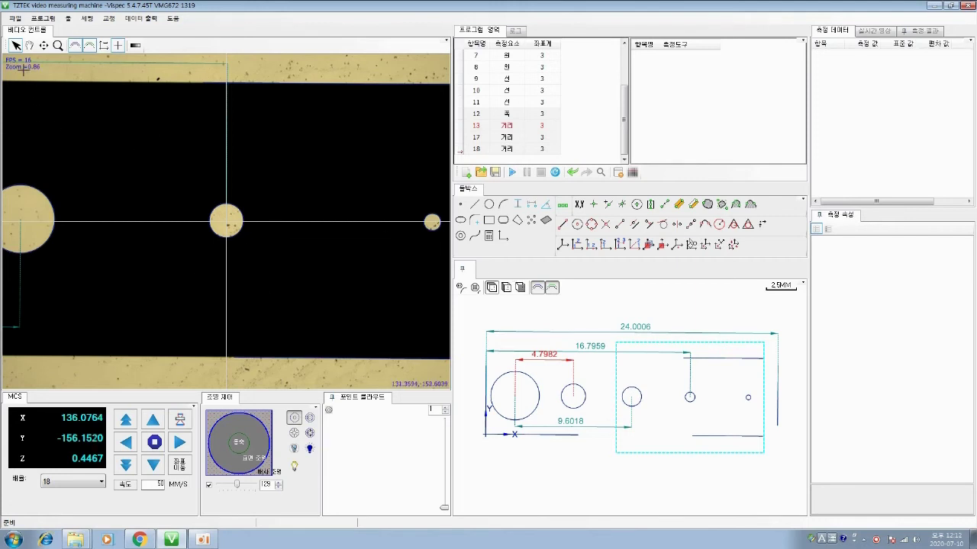
Step: Export the measurement results to an Excel file named AAAA in the Output folder on drive D
left_click(15, 19)
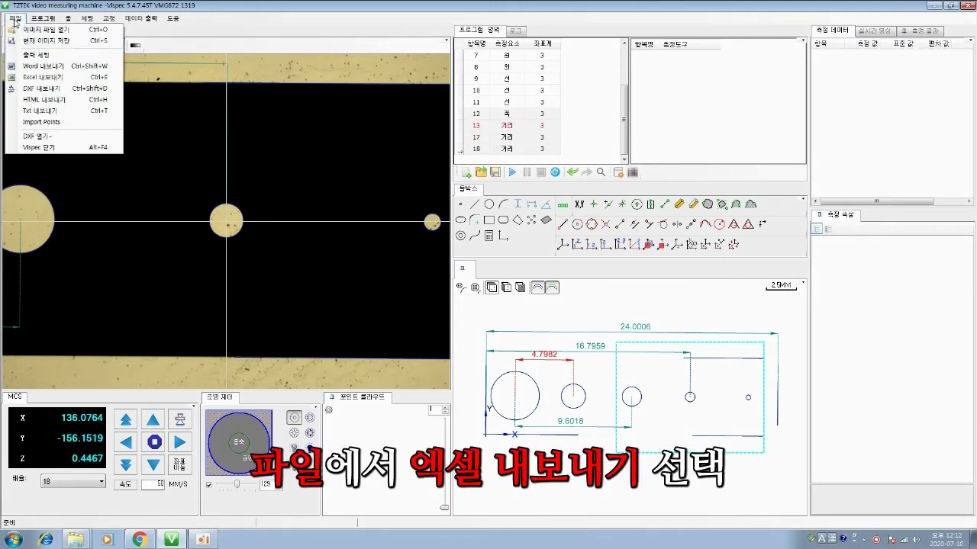
left_click(27, 79)
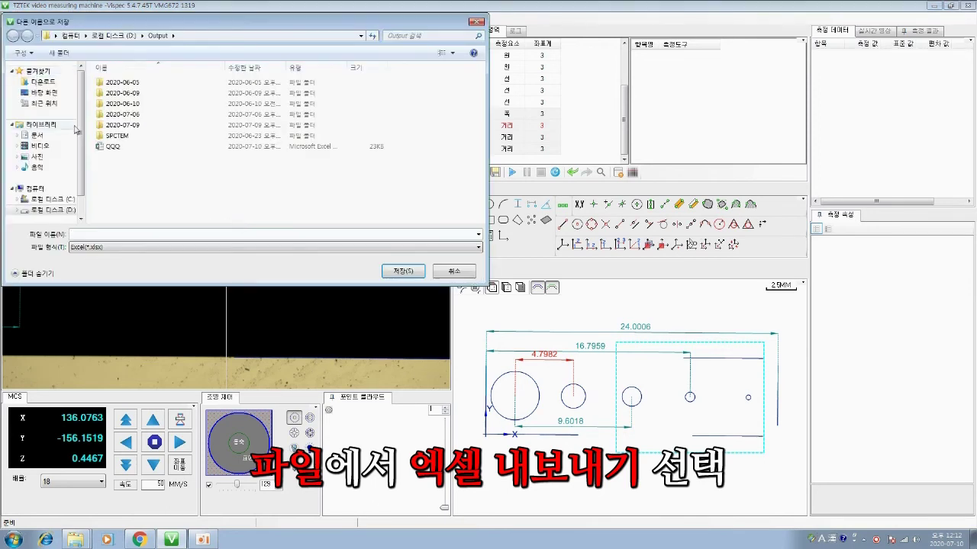
left_click(129, 235)
type("AAAA")
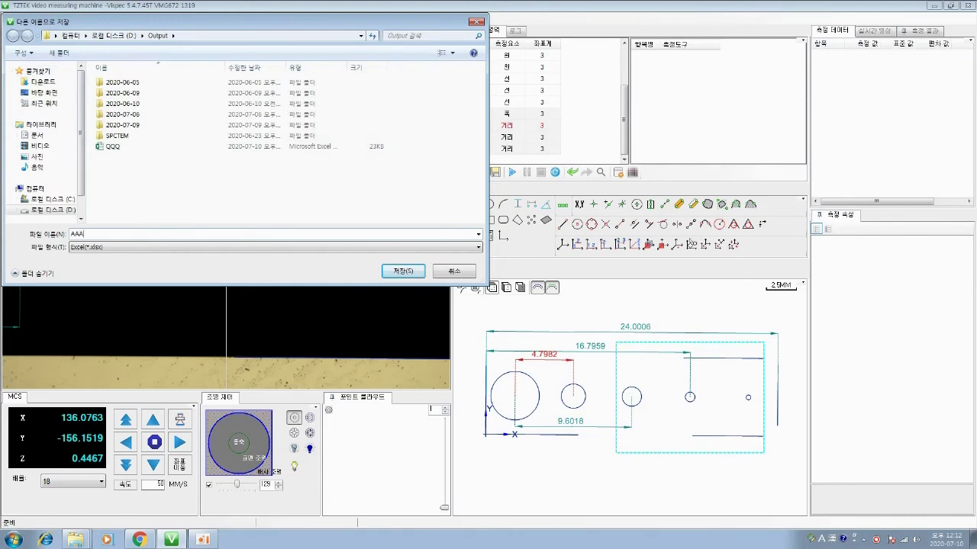
left_click(403, 273)
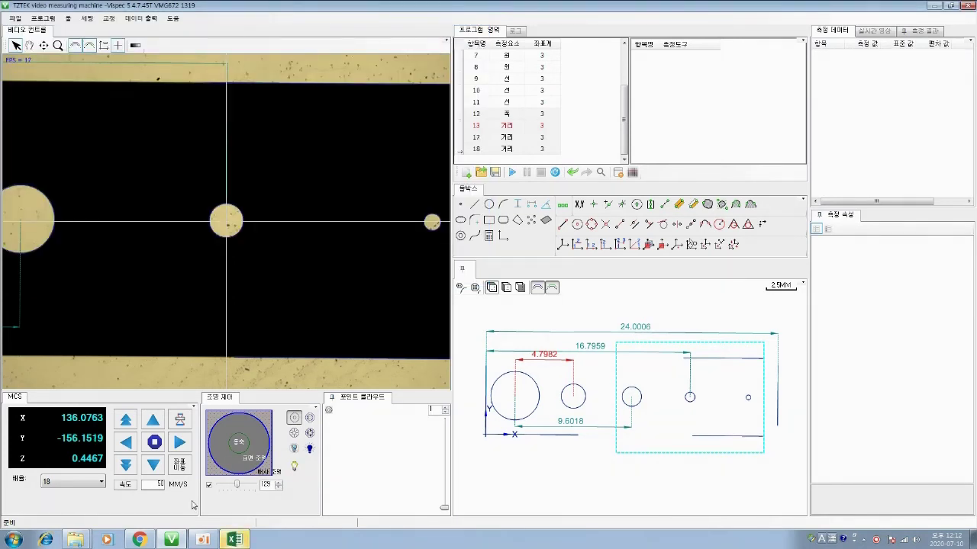
Step: Switch to the file explorer, open the Output folder on drive D and select the exported AAAA Excel file
mouse_move(73, 540)
left_click(69, 517)
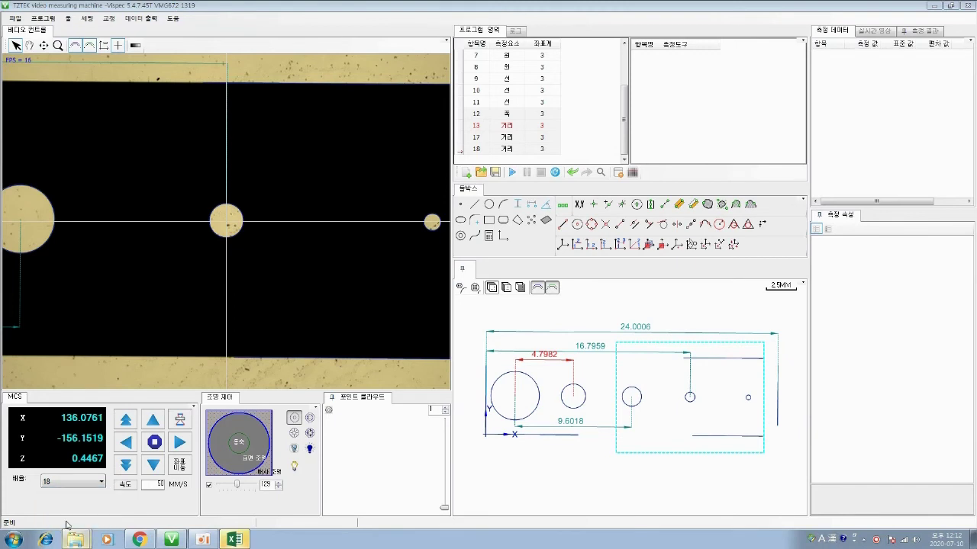
left_click(312, 197)
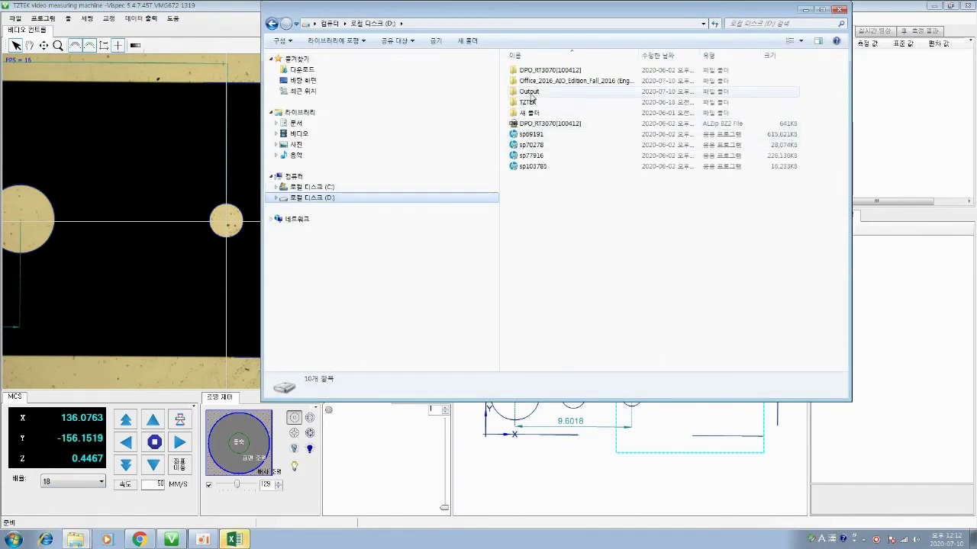
double_click(534, 101)
left_click(528, 156)
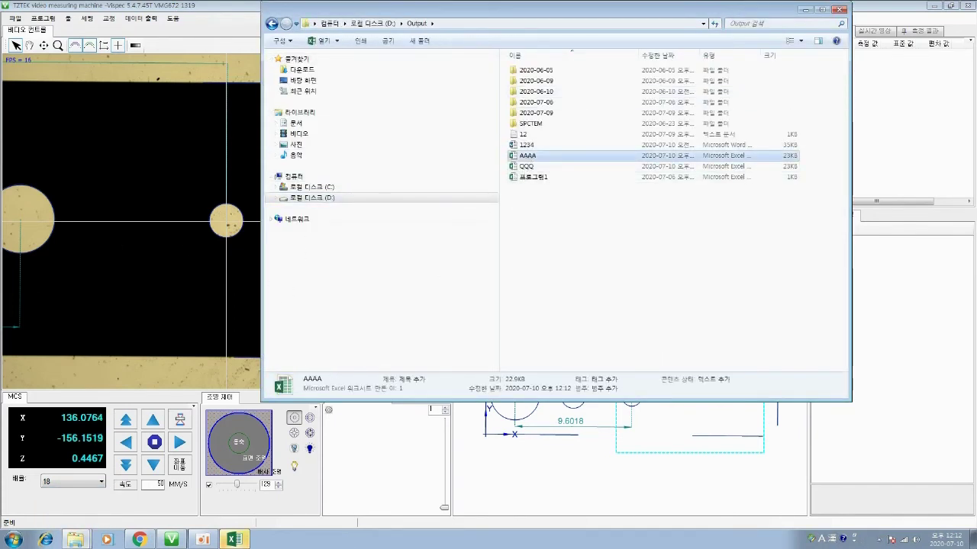
Step: Switch to the exported Excel report in a maximized window and examine its drawing and the dimension rows 32 to 35
left_click(235, 540)
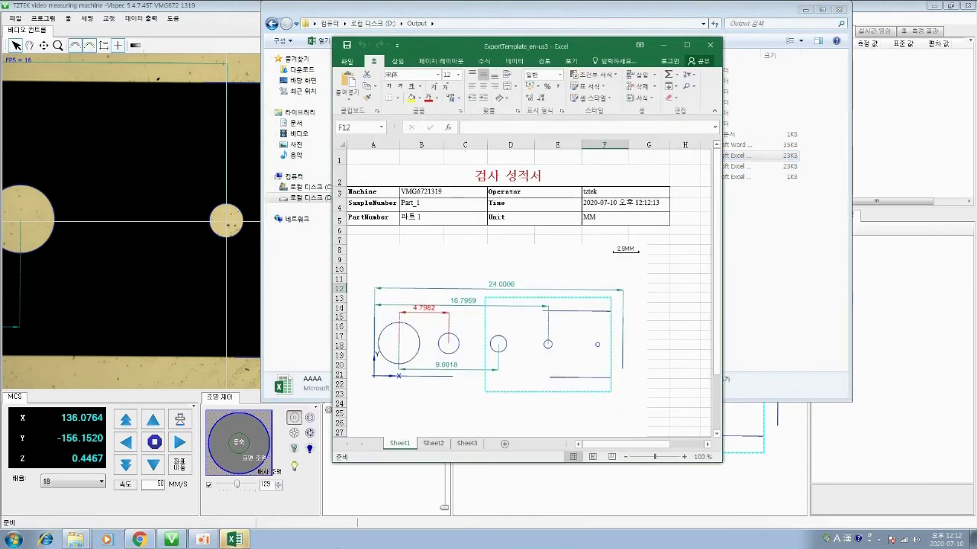
left_click(687, 46)
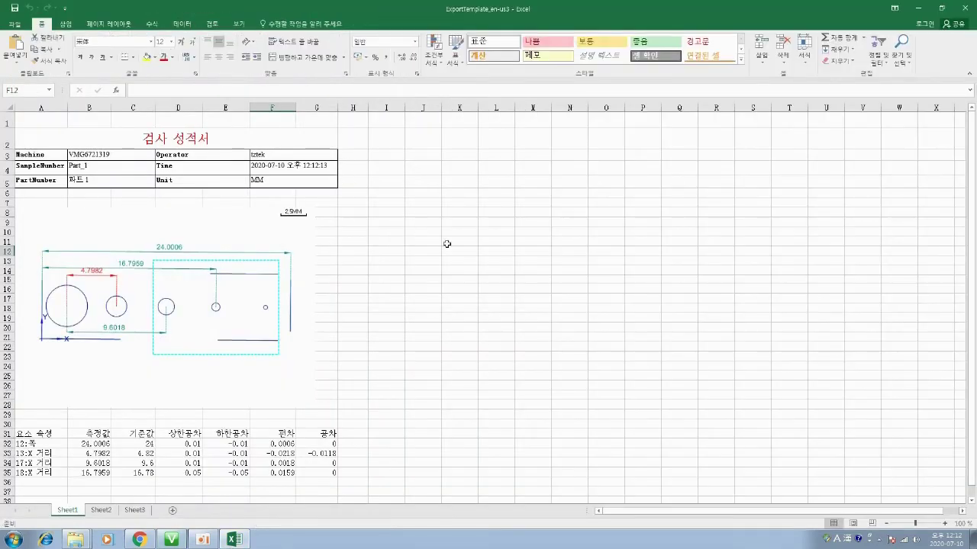
left_click(465, 321)
scroll(465, 321, "down", 1)
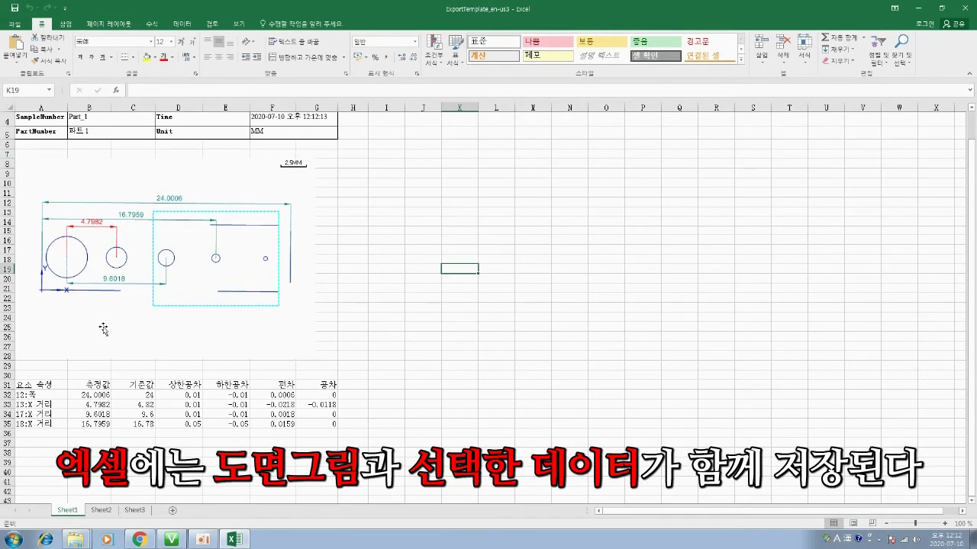
mouse_move(6, 384)
left_mouse_down()
mouse_move(4, 418)
mouse_move(5, 397)
left_mouse_up()
scroll(283, 344, "up", 1)
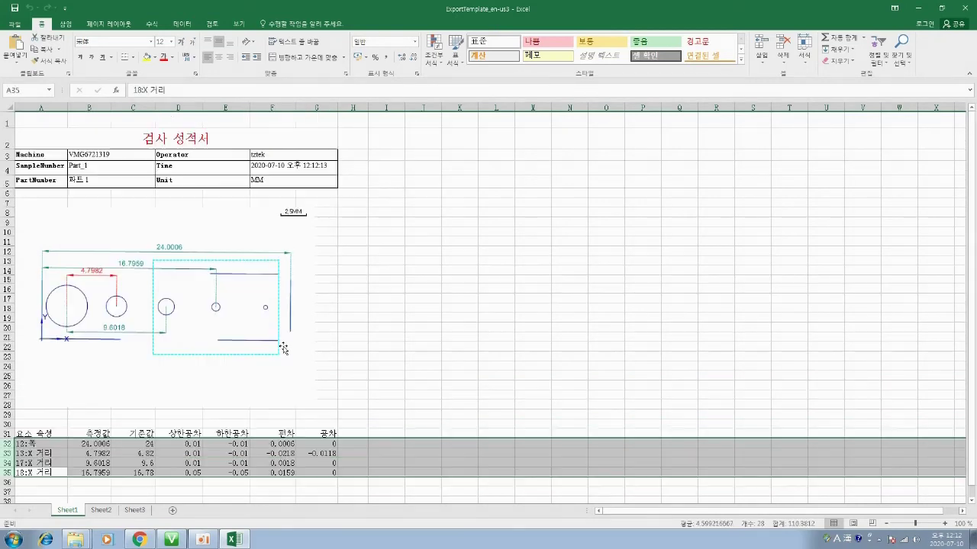
left_click(920, 6)
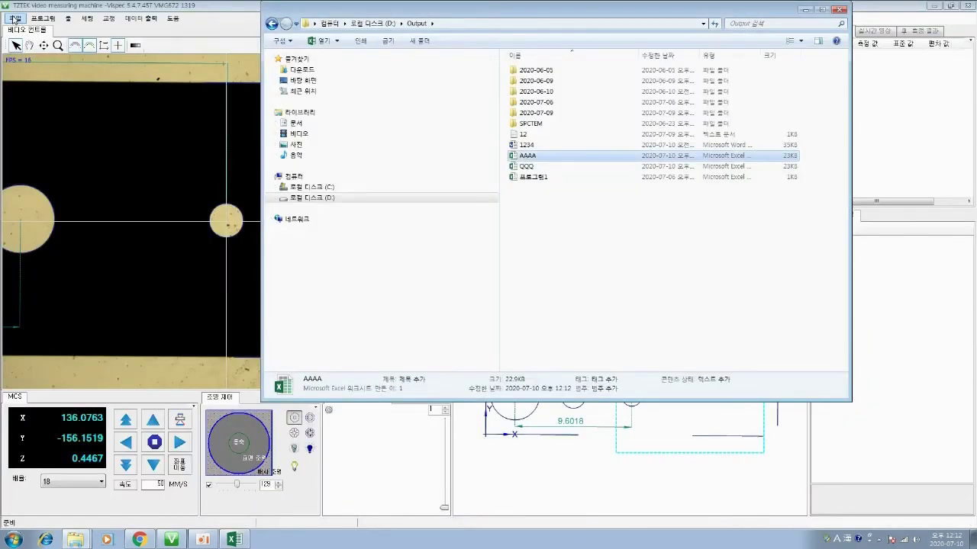
Step: Return to Vispec and export the measurement results to a Word file named AAAA in the Output folder
left_click(14, 18)
left_click(15, 19)
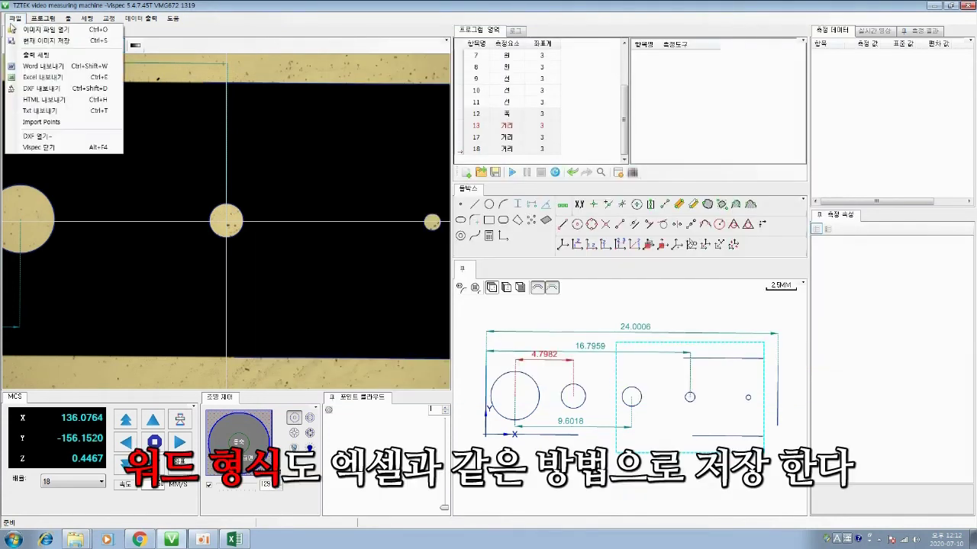
left_click(27, 68)
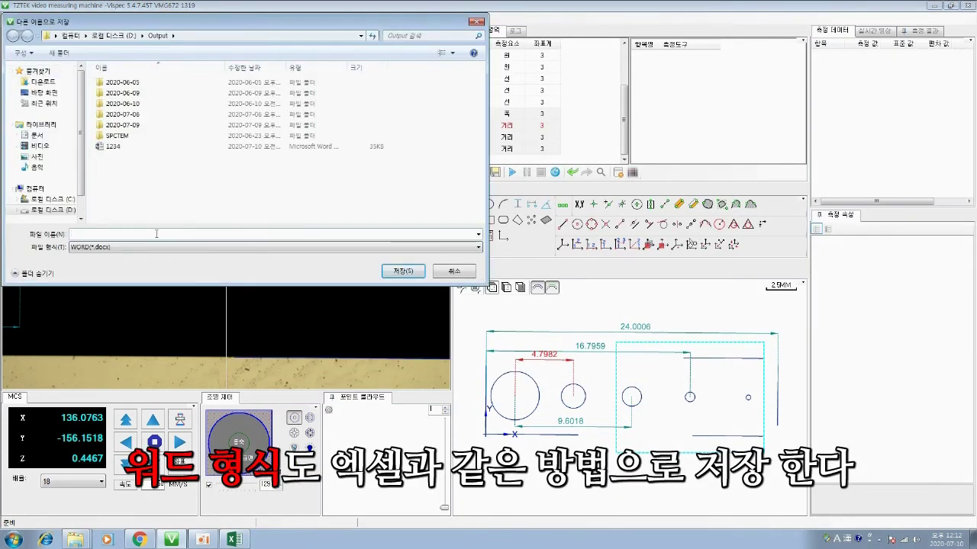
type("AAAA")
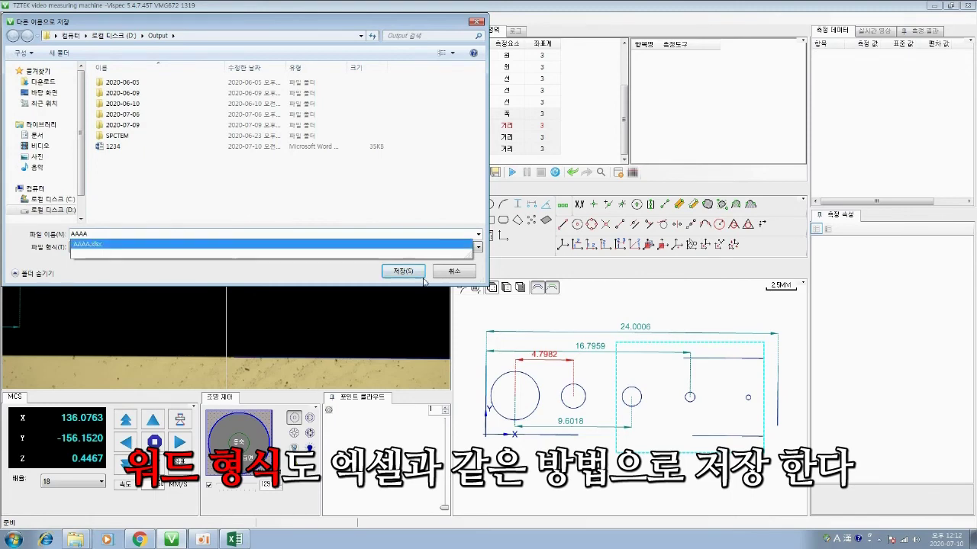
left_click(416, 273)
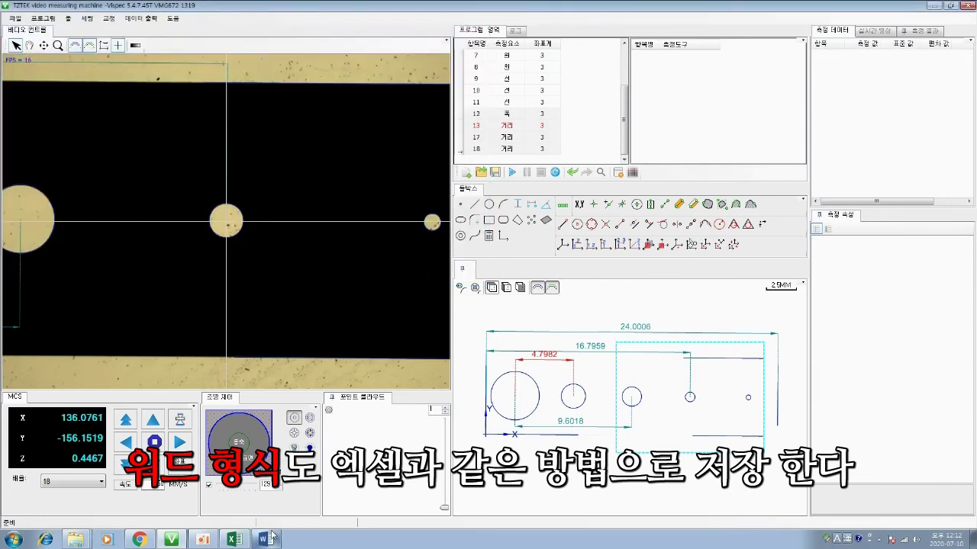
Step: Switch to the exported Word report, examine its drawing and dimension table, and minimize the document
left_click(272, 537)
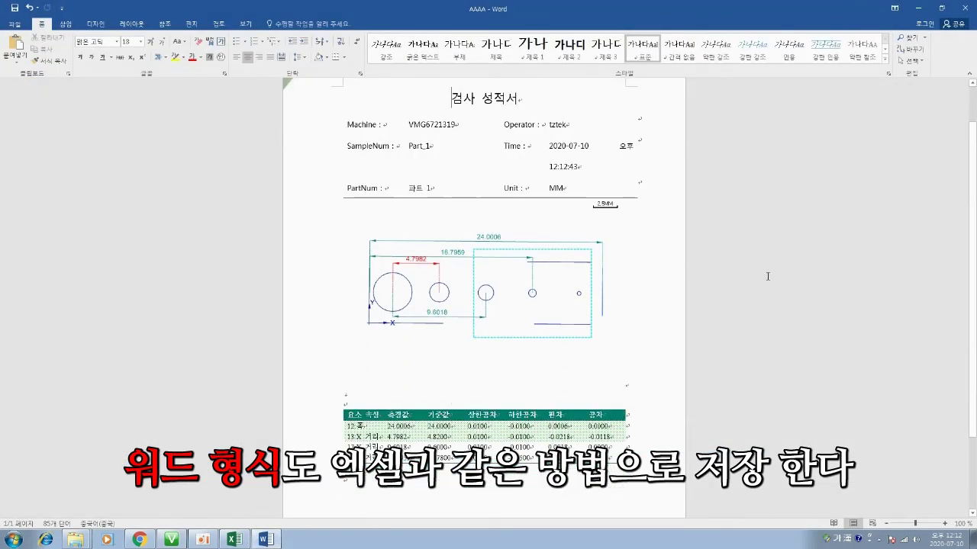
scroll(768, 276, "down", 1)
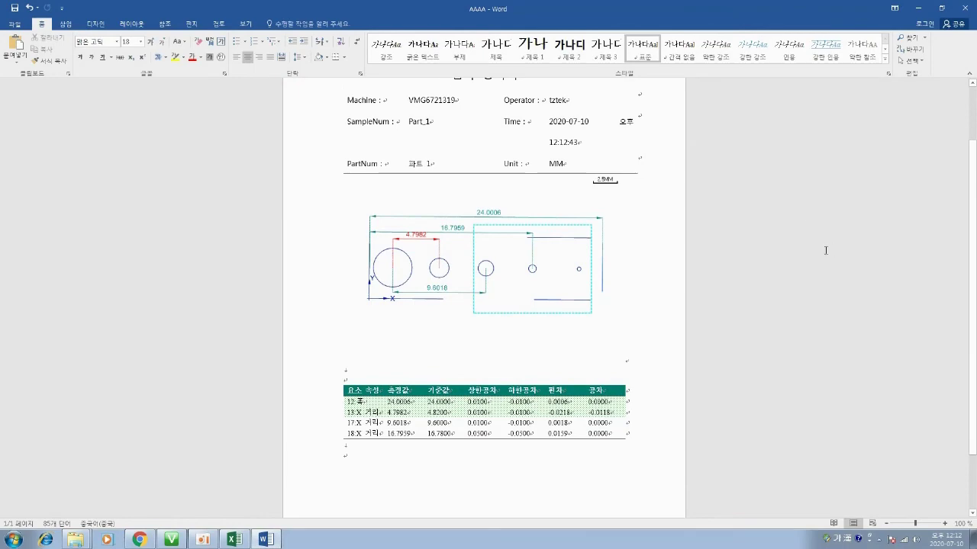
left_click(917, 8)
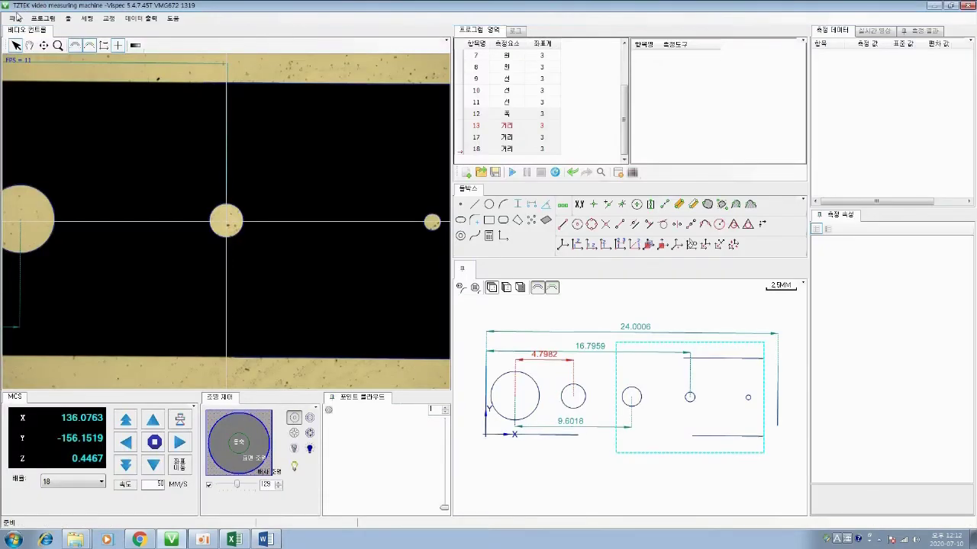
Step: Export the measurement results to an HTML file named AAAA in the Output folder
left_click(15, 18)
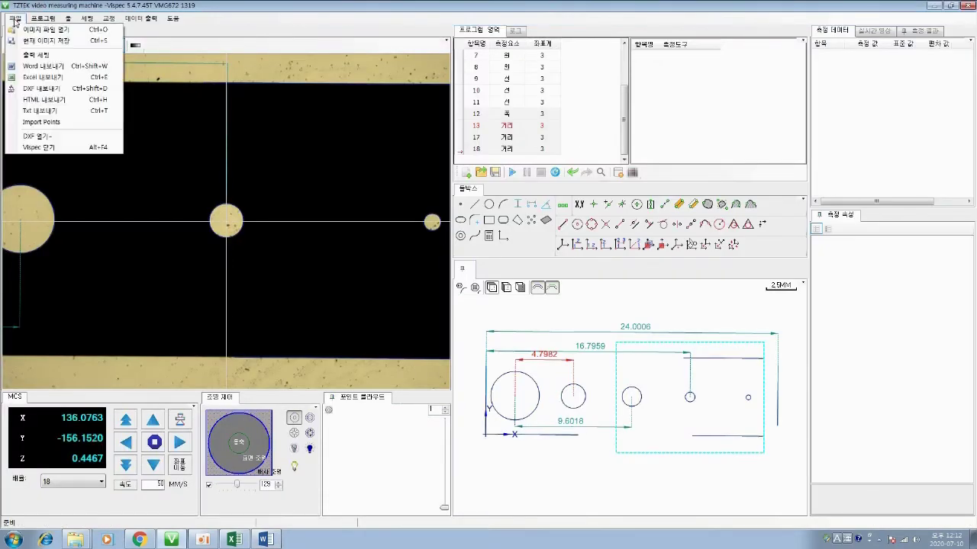
left_click(25, 100)
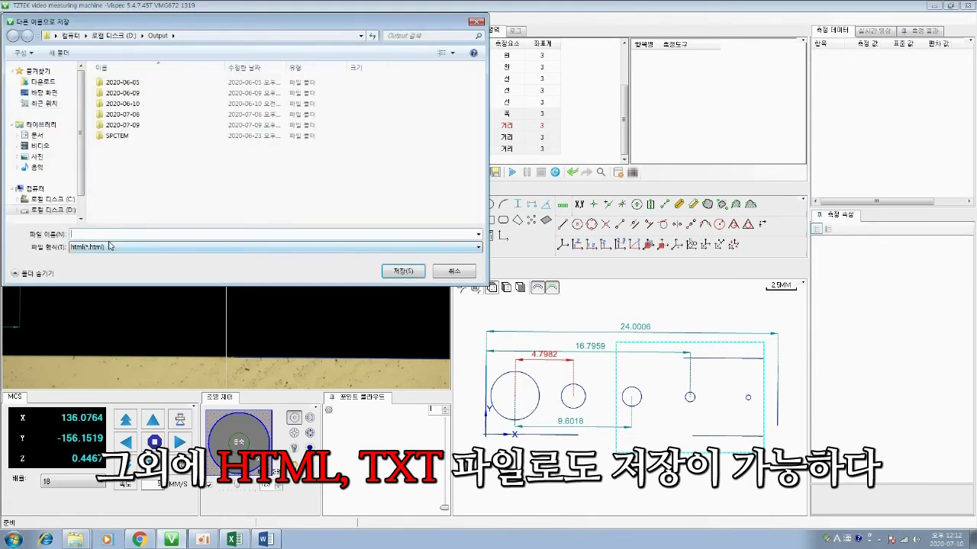
type("AAAA")
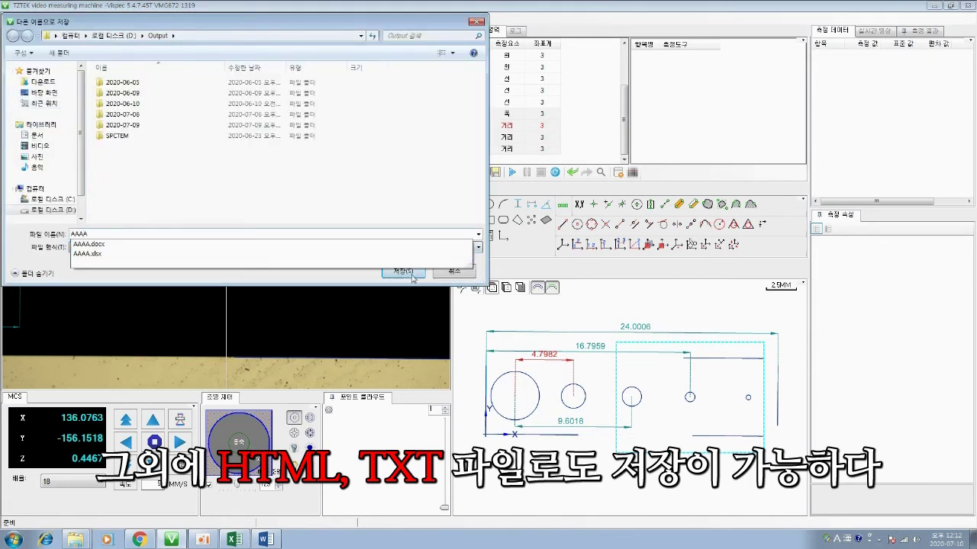
left_click(407, 272)
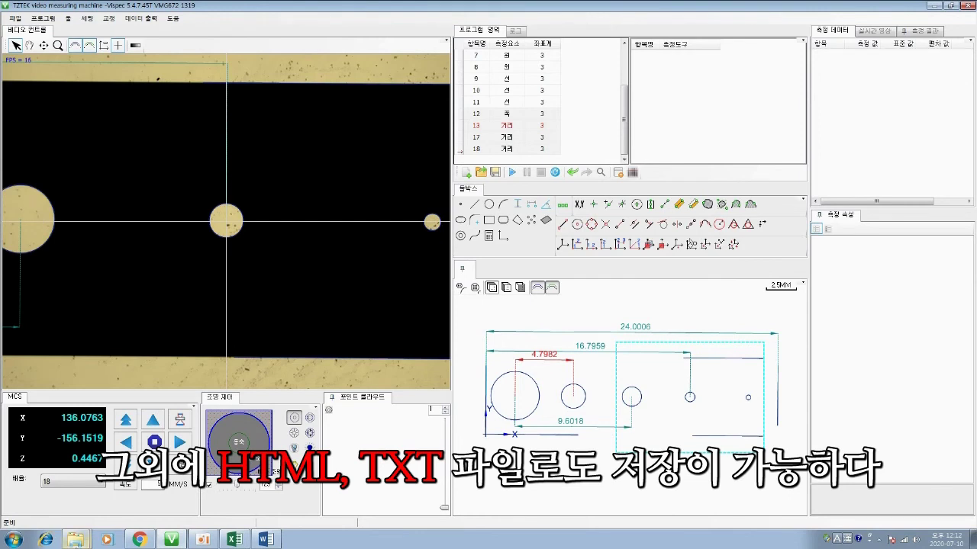
Step: Open AAAA.html from the Output folder, examine the report in a maximized browser window and close it
mouse_move(72, 544)
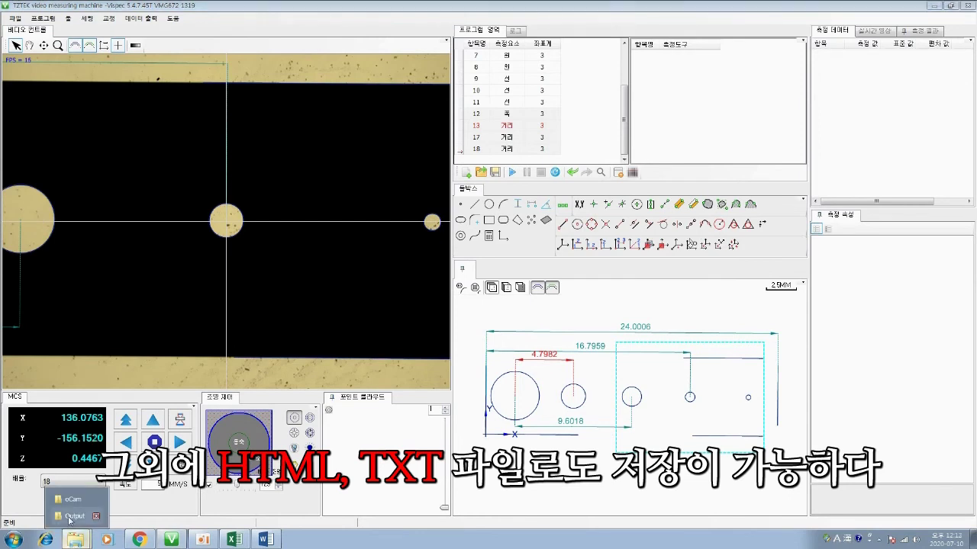
left_click(74, 516)
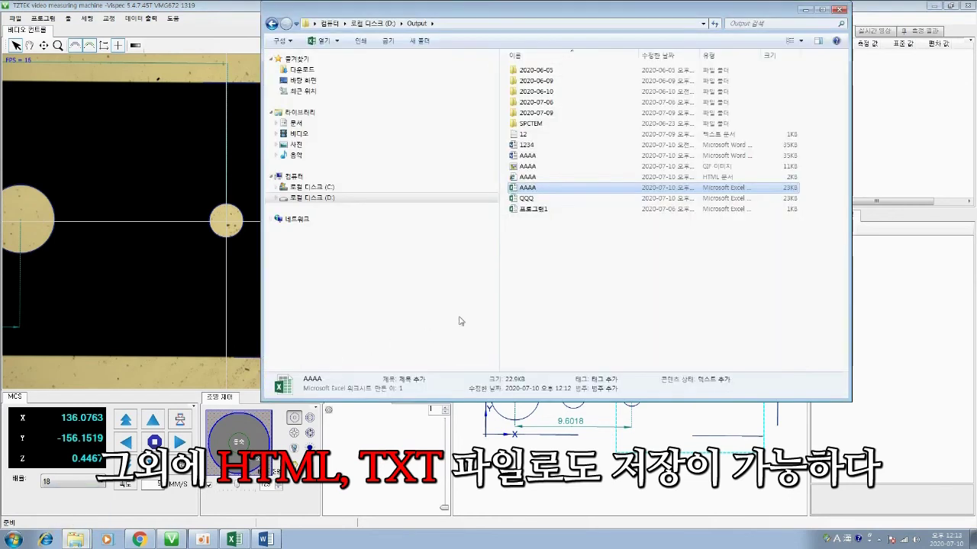
left_click(533, 179)
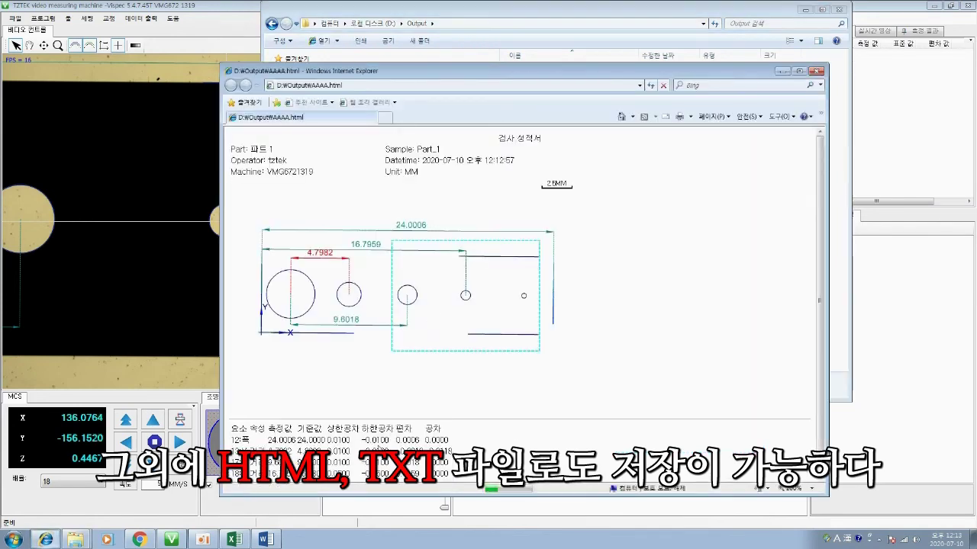
left_click_drag(405, 77, 392, 48)
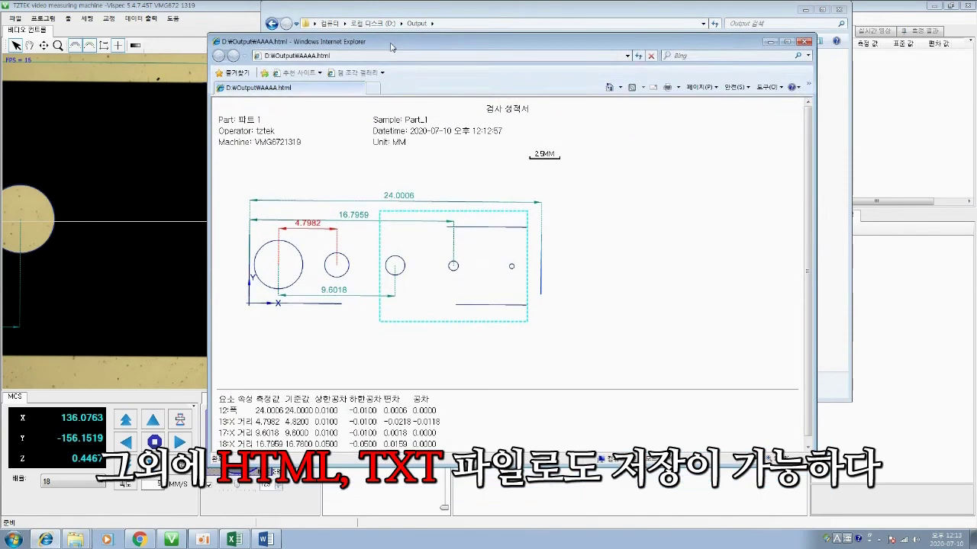
left_click(787, 42)
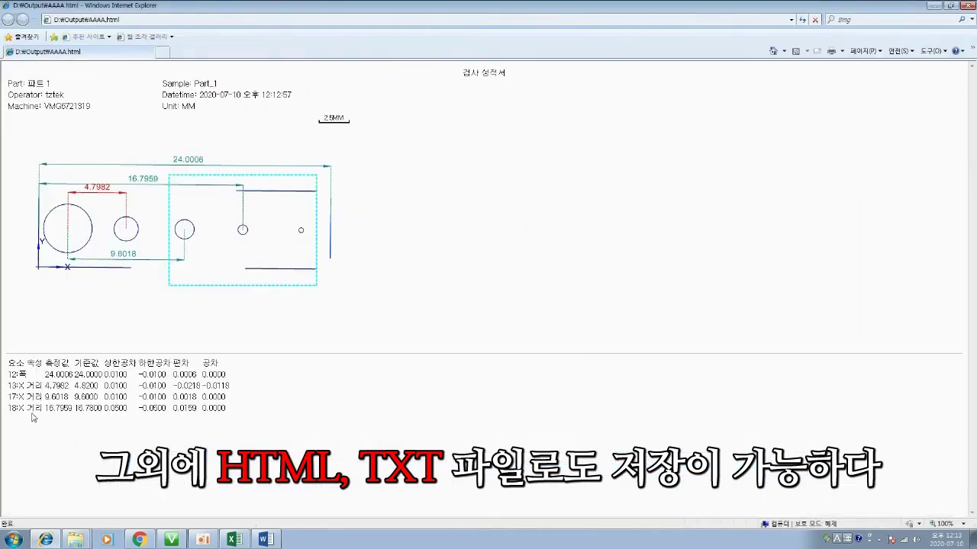
left_click(968, 5)
left_click(362, 6)
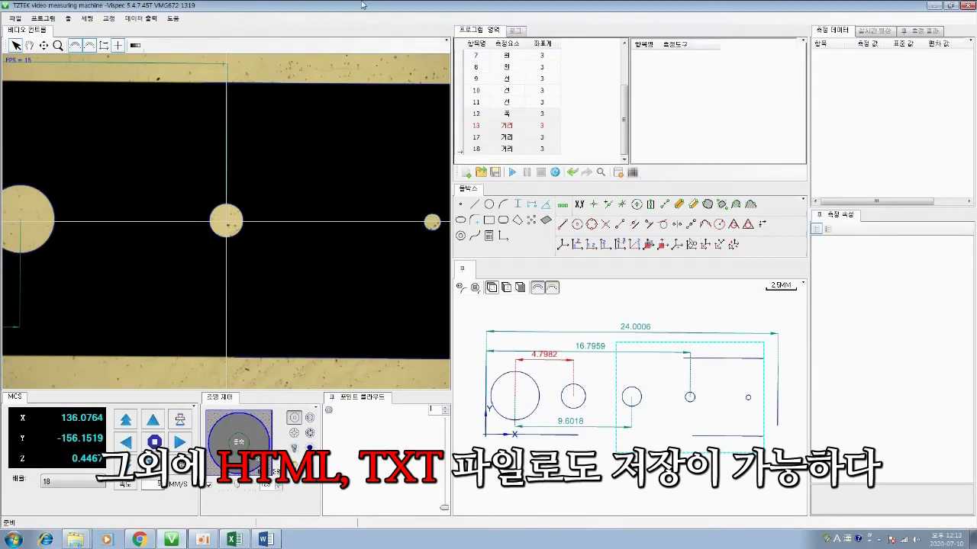
Step: Export the measurement results to a text file named AAAA in the Output folder and close the resulting text report
left_click(15, 17)
left_click(22, 111)
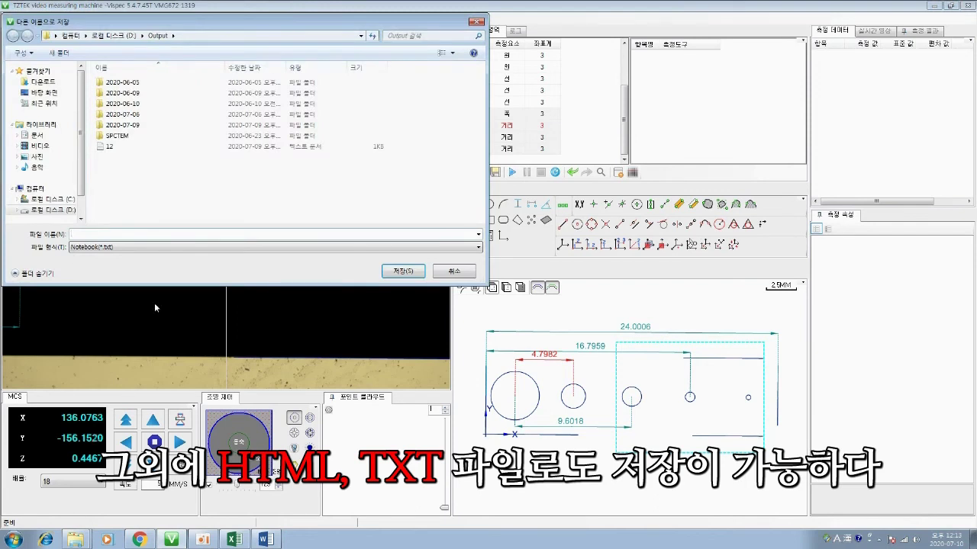
type("AAAA")
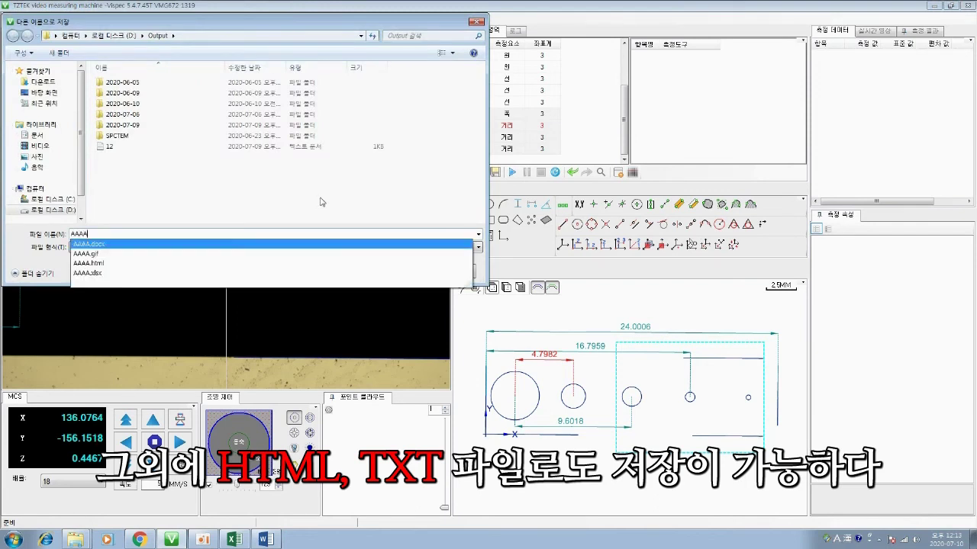
left_click(404, 272)
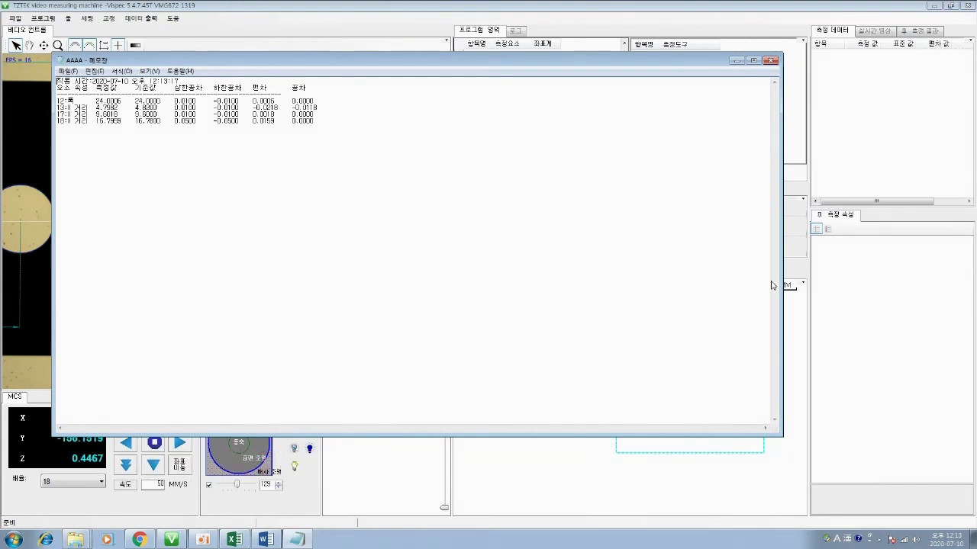
key("alt+F4")
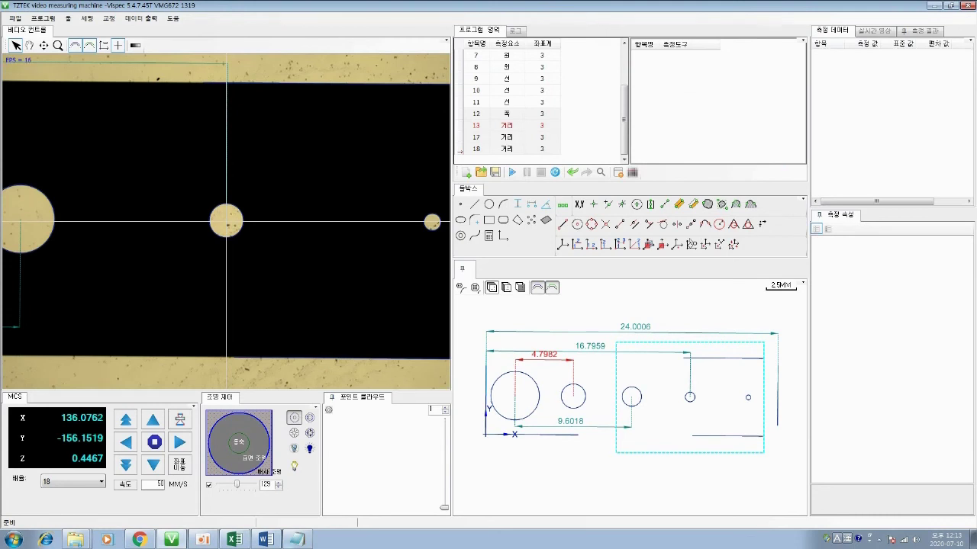
Step: Review the real-time Excel output options, including the horizontal direction and default Excel template, and accept them
mouse_move(288, 538)
left_click(134, 23)
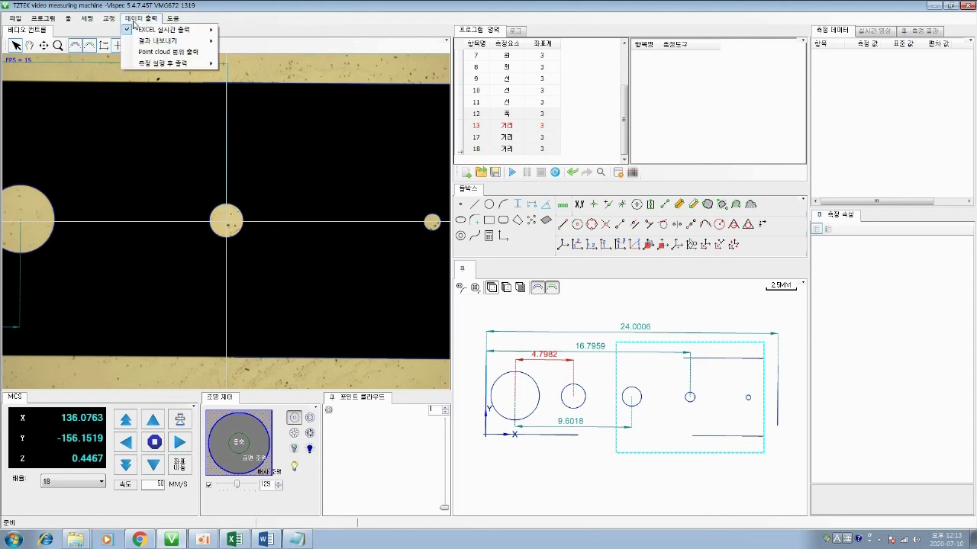
mouse_move(138, 33)
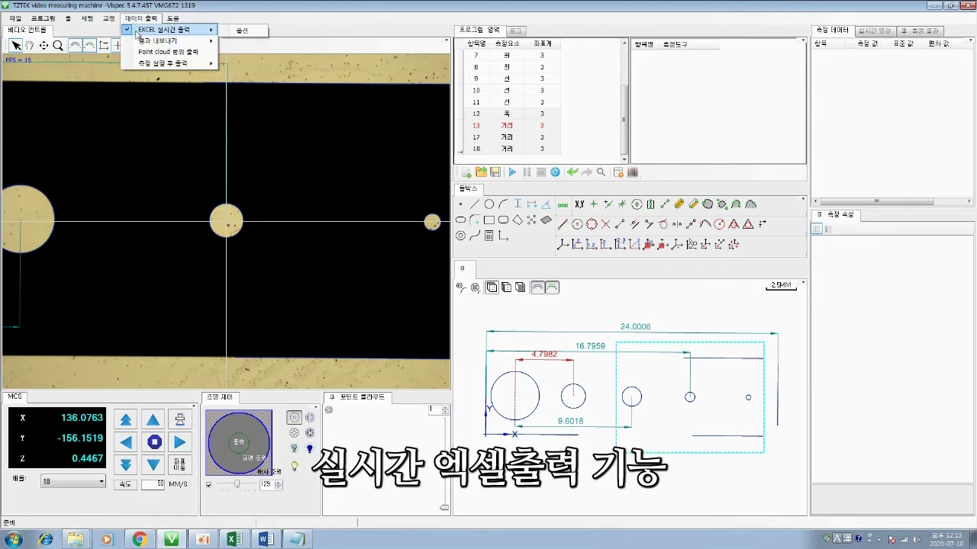
left_click(241, 29)
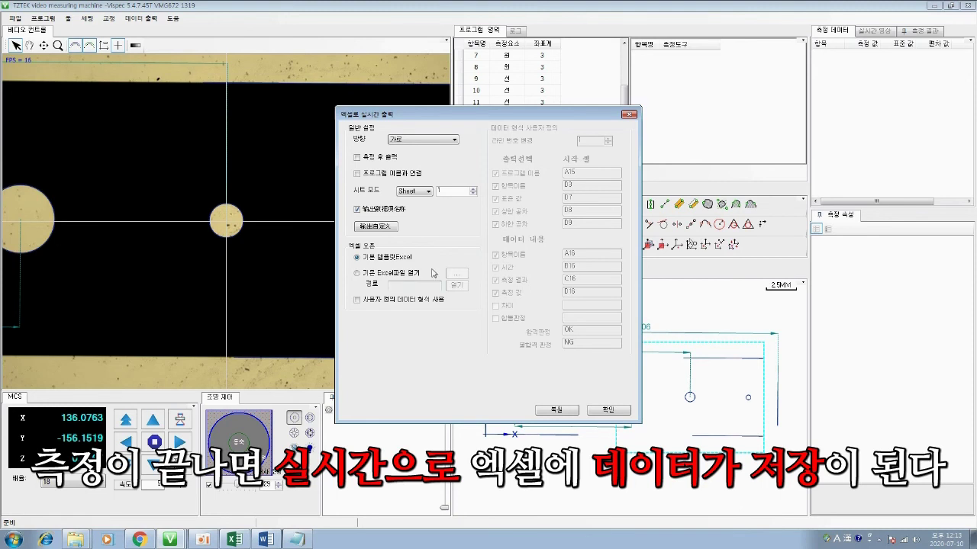
left_click(615, 413)
Step: Run the measuring program, tracing the plate's lower edge and left edge for the first two line elements
scroll(624, 129, "up", 2)
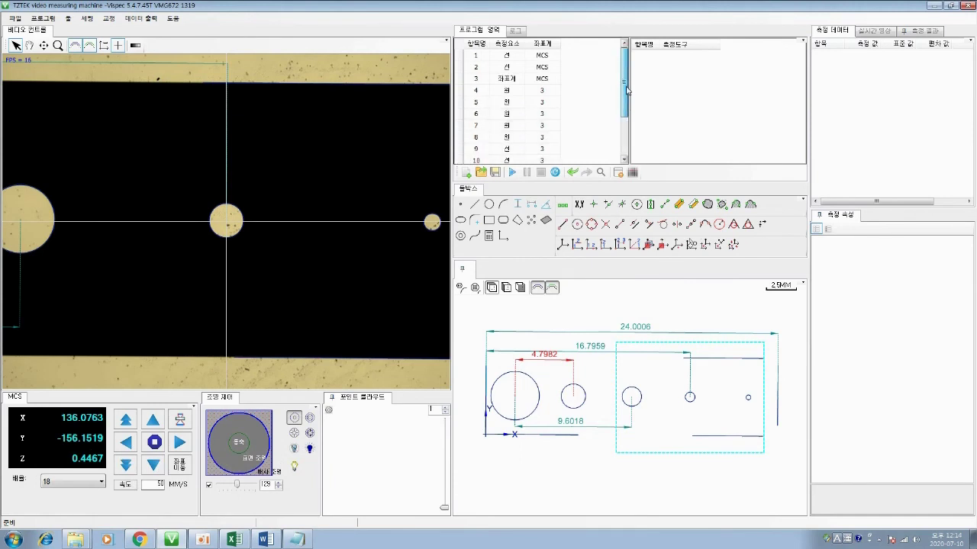
left_click(513, 173)
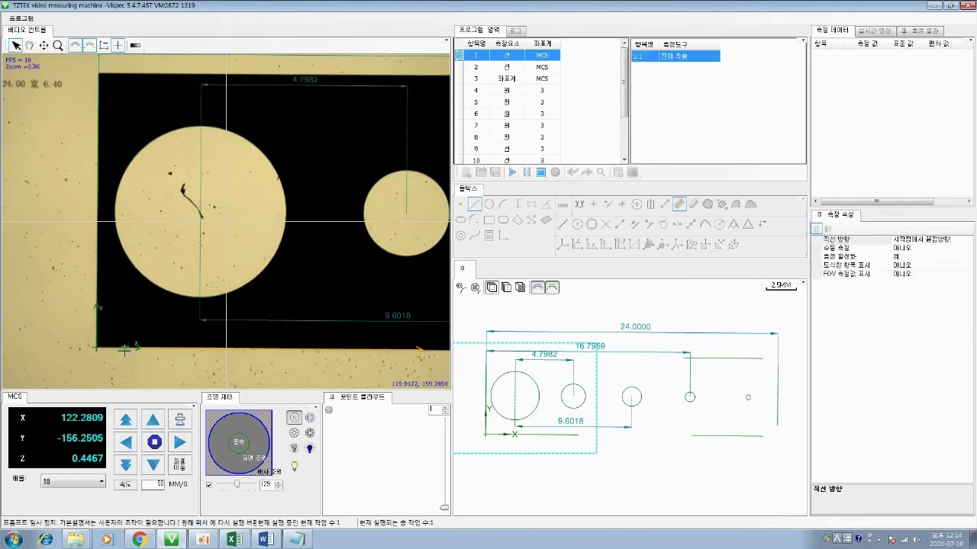
left_click_drag(124, 348, 406, 348)
left_click(513, 173)
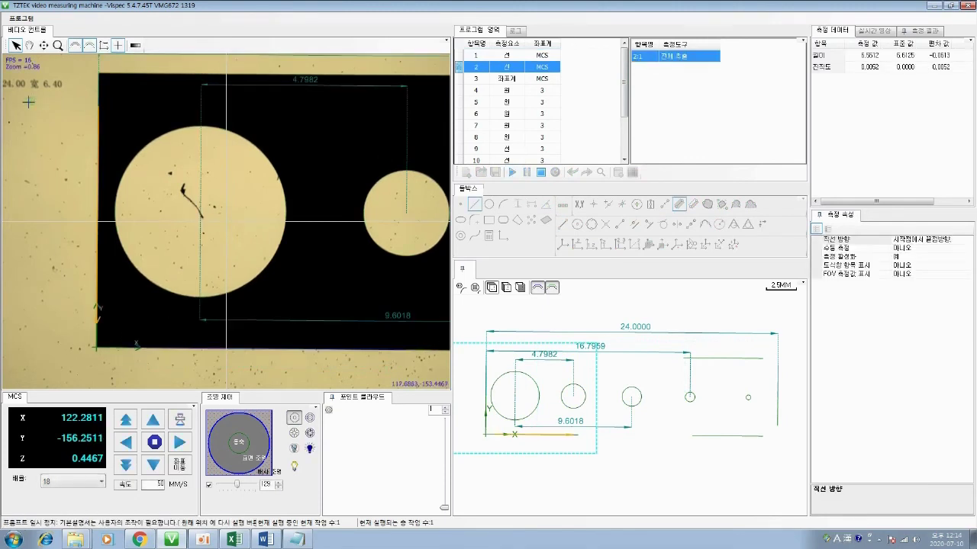
left_click_drag(98, 102, 98, 323)
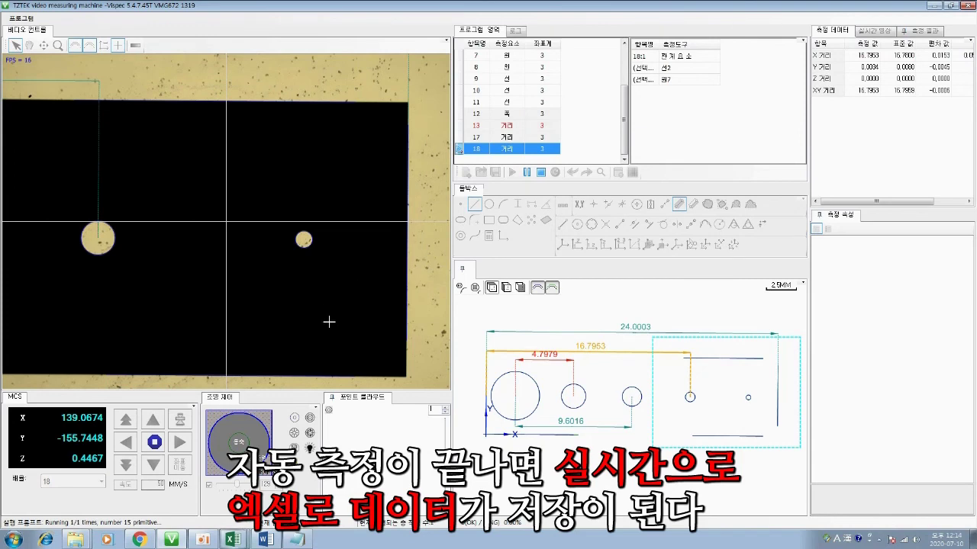
Step: Switch to the RealTimeTemplate workbook in Excel, examine the real-time output report in a maximized window, restore and minimize it
mouse_move(232, 540)
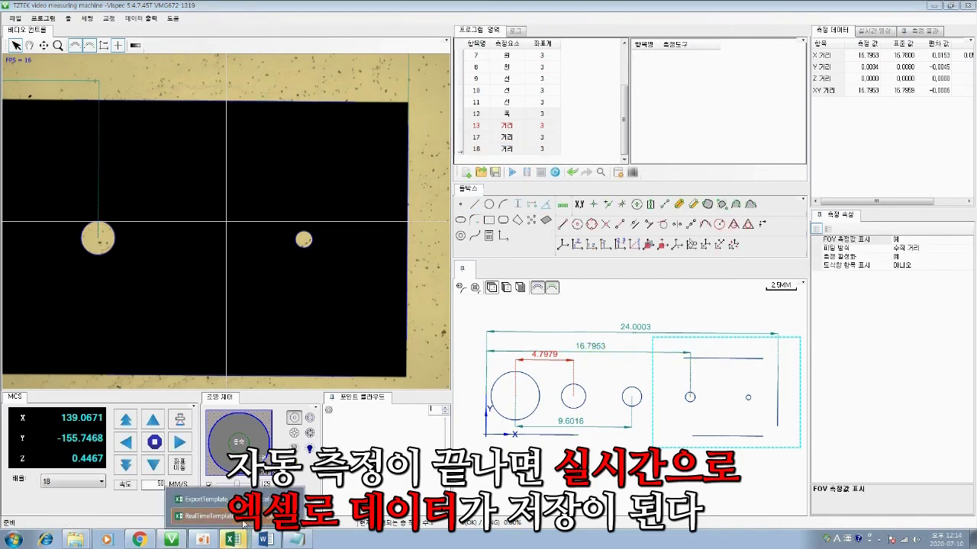
left_click(242, 519)
left_click_drag(525, 44, 194, 8)
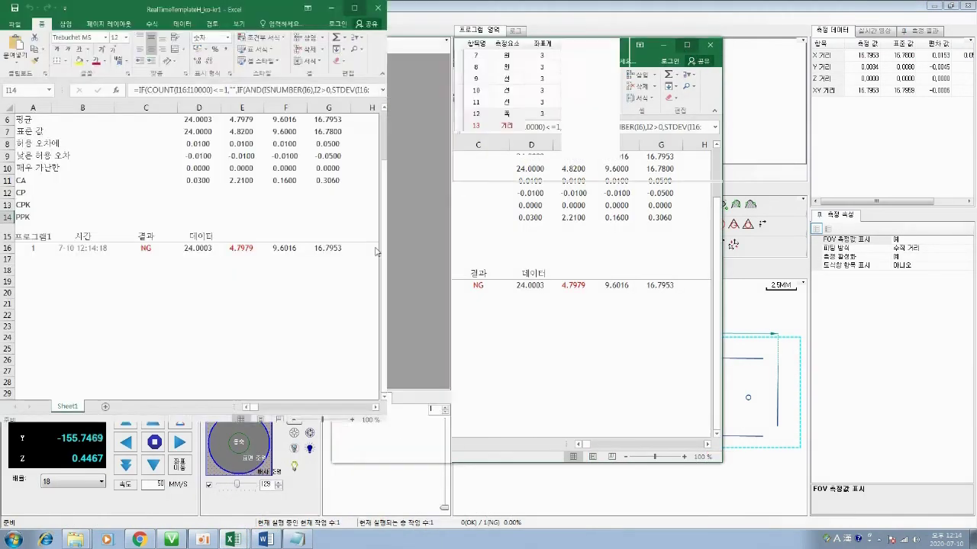
key("super+Up")
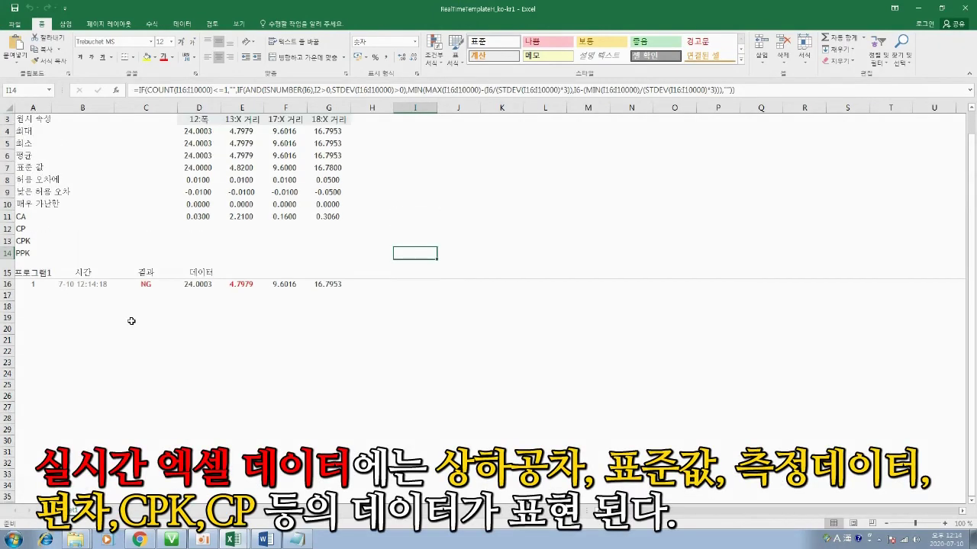
scroll(226, 300, "up", 1)
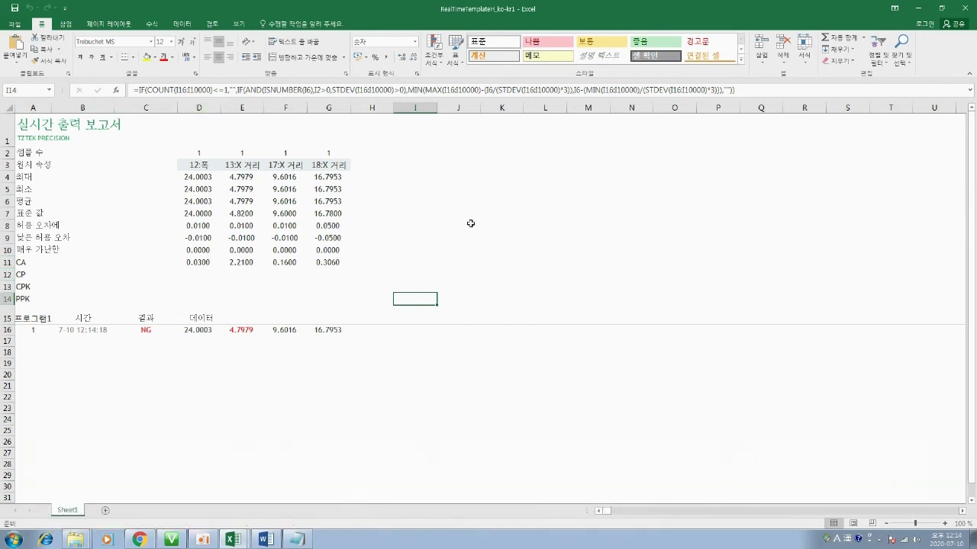
left_click(942, 8)
left_click(666, 49)
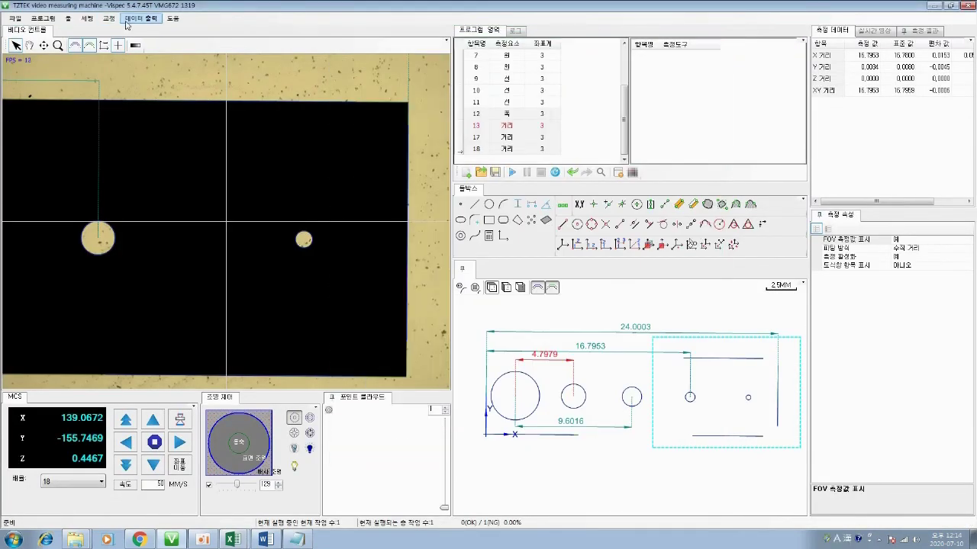